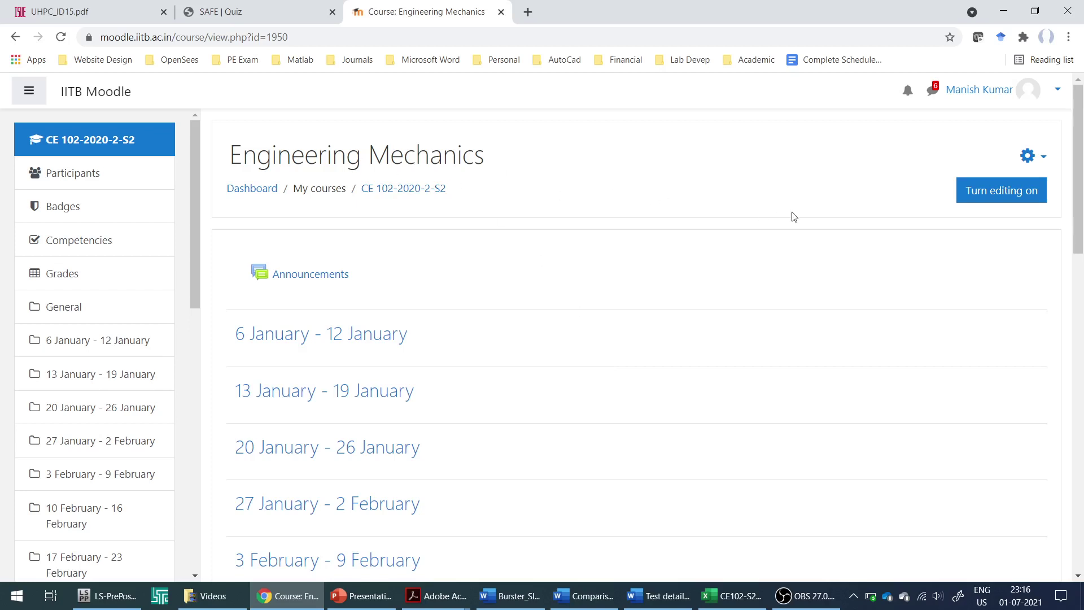
Step: Turn editing on, open the course grader report, and bring up the CE102-S2-Marks.xlsx sheet in Excel
{"action": "left_click", "coordinate": [979, 191]}
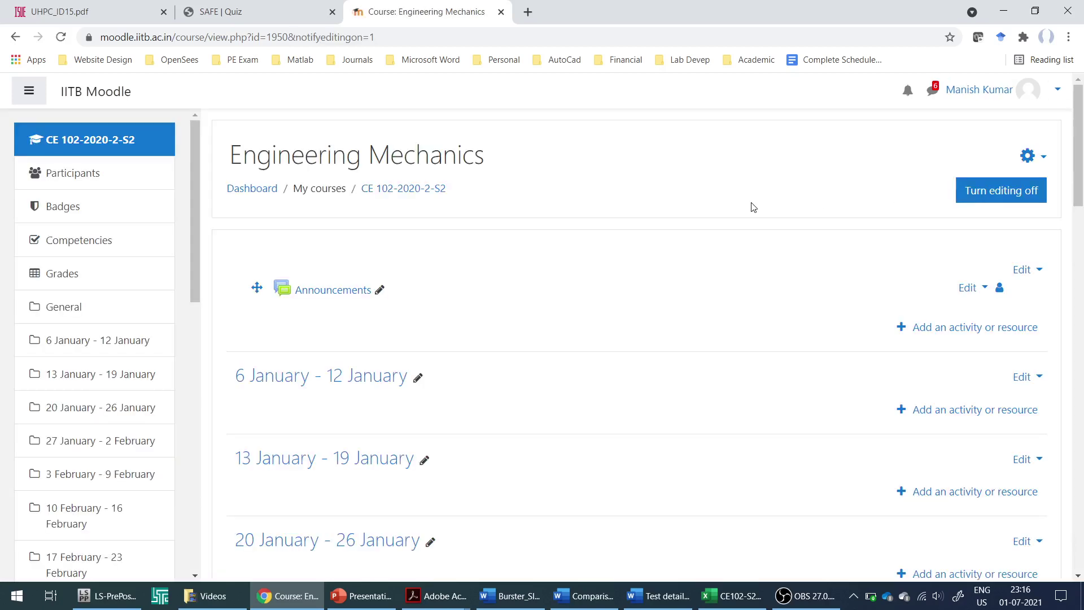
{"action": "left_click", "coordinate": [80, 277]}
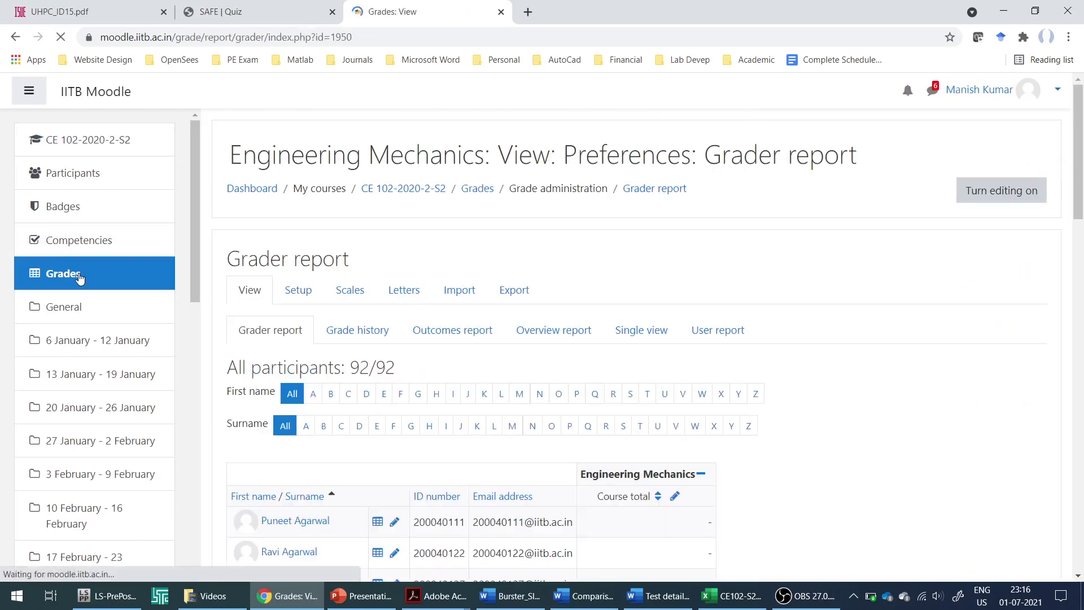
{"action": "left_click", "coordinate": [731, 595]}
{"action": "scroll", "coordinate": [423, 254], "scroll_direction": "up", "scroll_amount": 20}
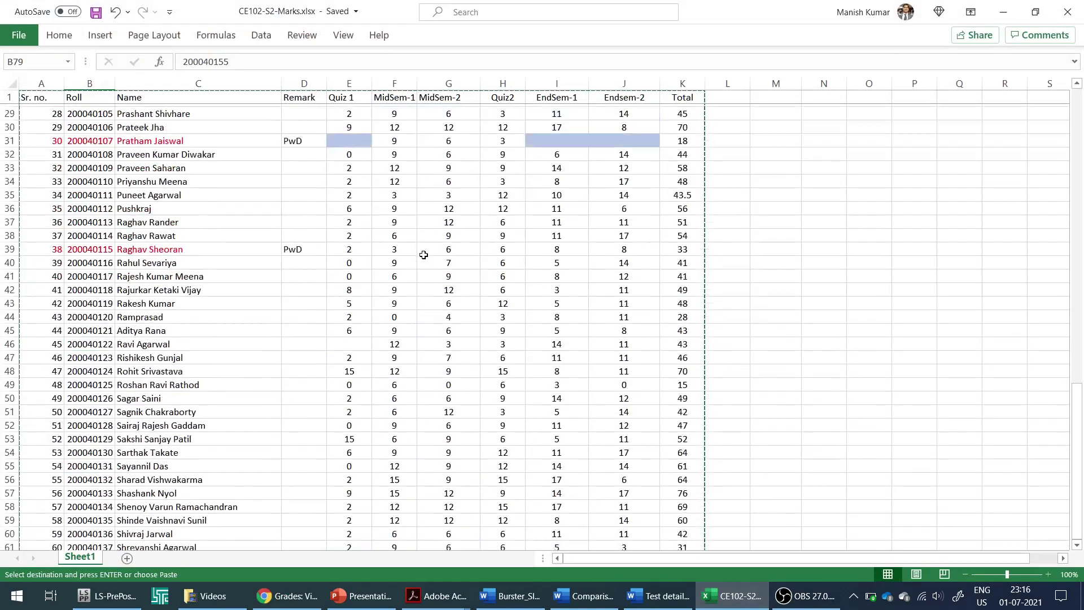
{"action": "left_click", "coordinate": [394, 83]}
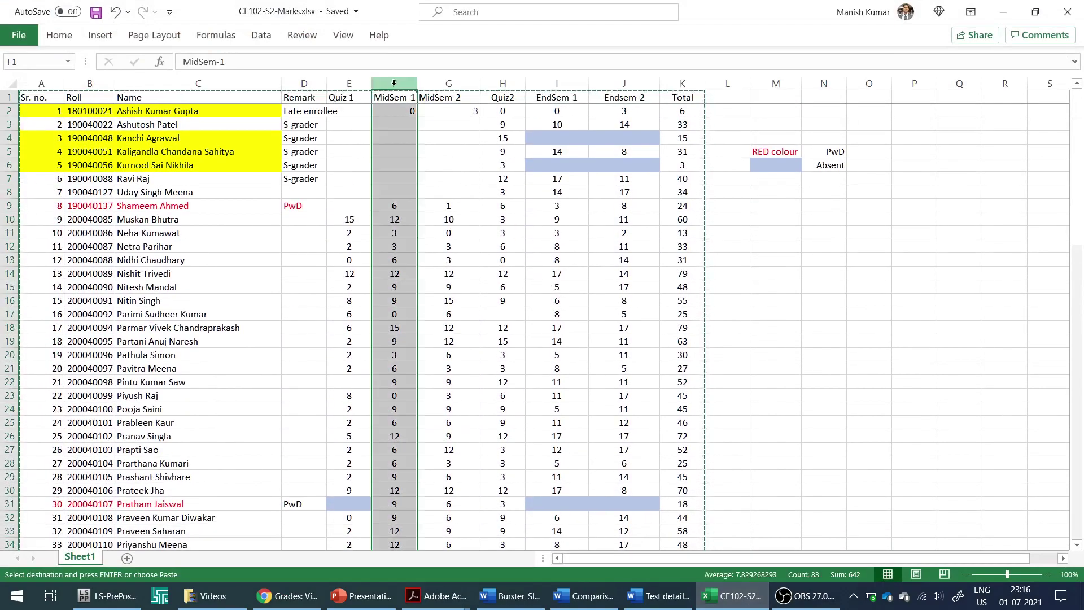
{"action": "left_click", "coordinate": [349, 83]}
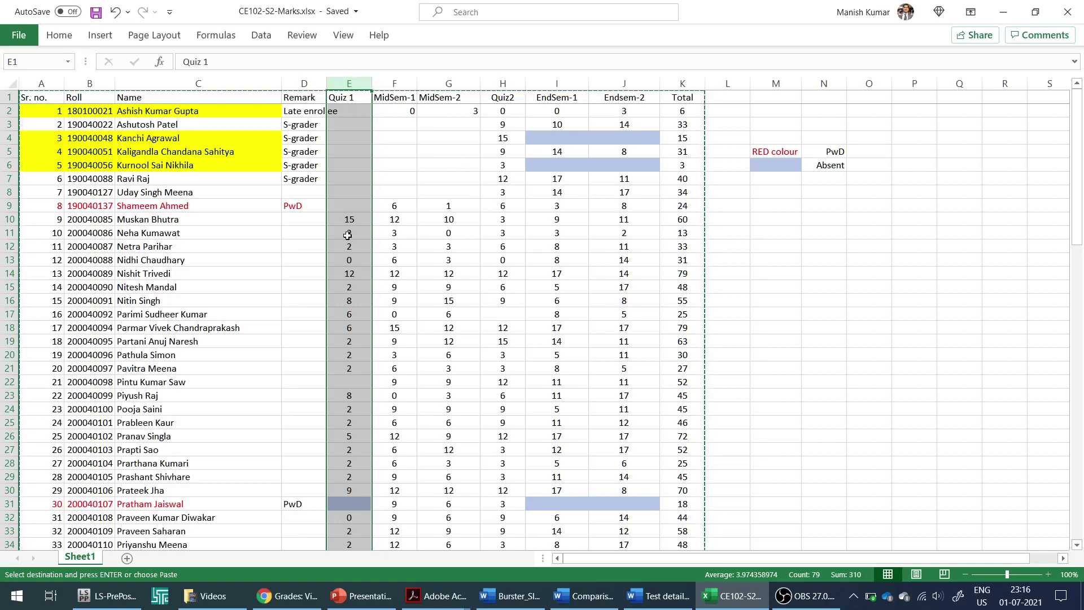
Step: Open Engineering Mechanics' Gradebook setup, which holds only a Course total of 0.00, after checking the marks sheet
{"action": "left_click", "coordinate": [285, 599]}
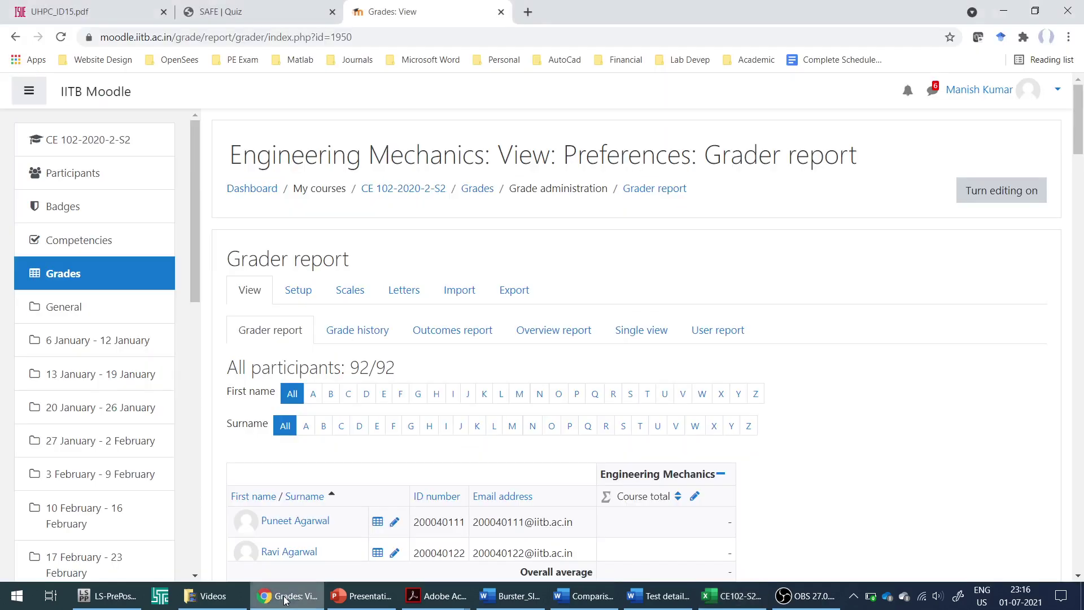
{"action": "left_click", "coordinate": [298, 292]}
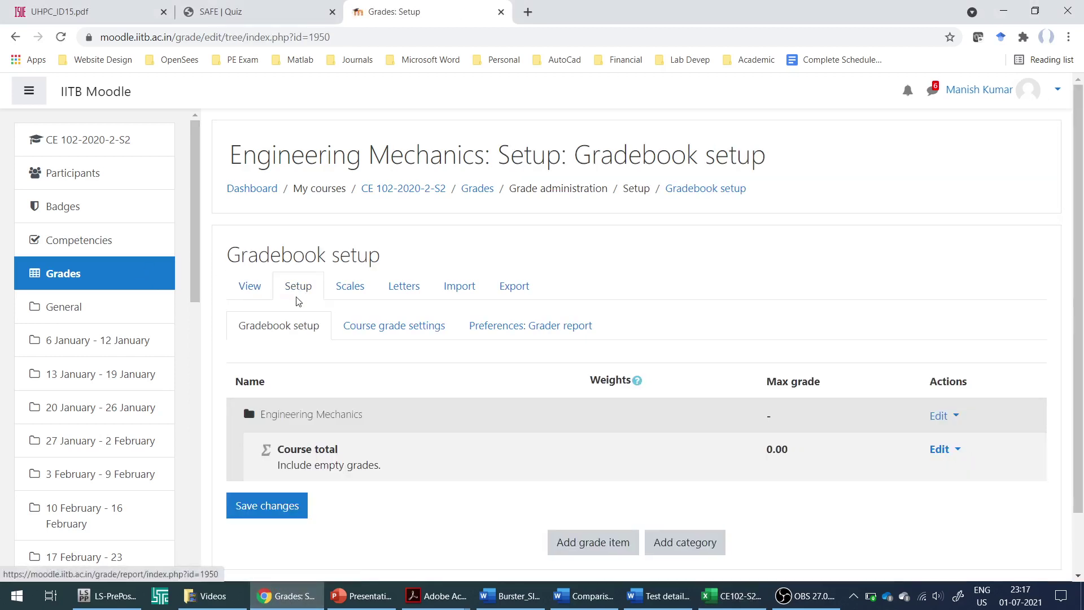
{"action": "scroll", "coordinate": [420, 350], "scroll_direction": "down", "scroll_amount": 1}
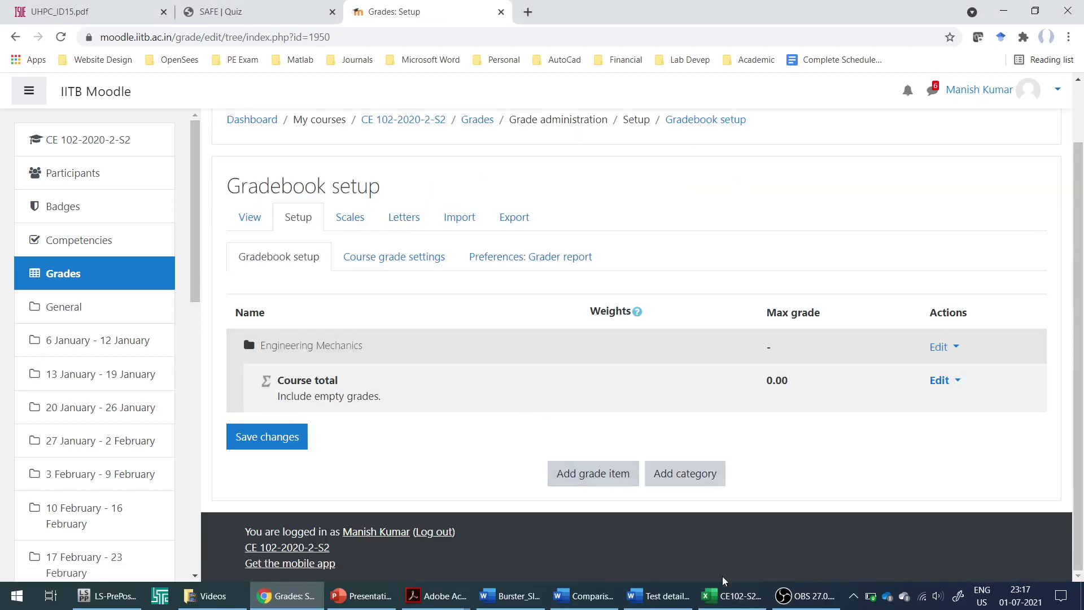
{"action": "left_click", "coordinate": [732, 595]}
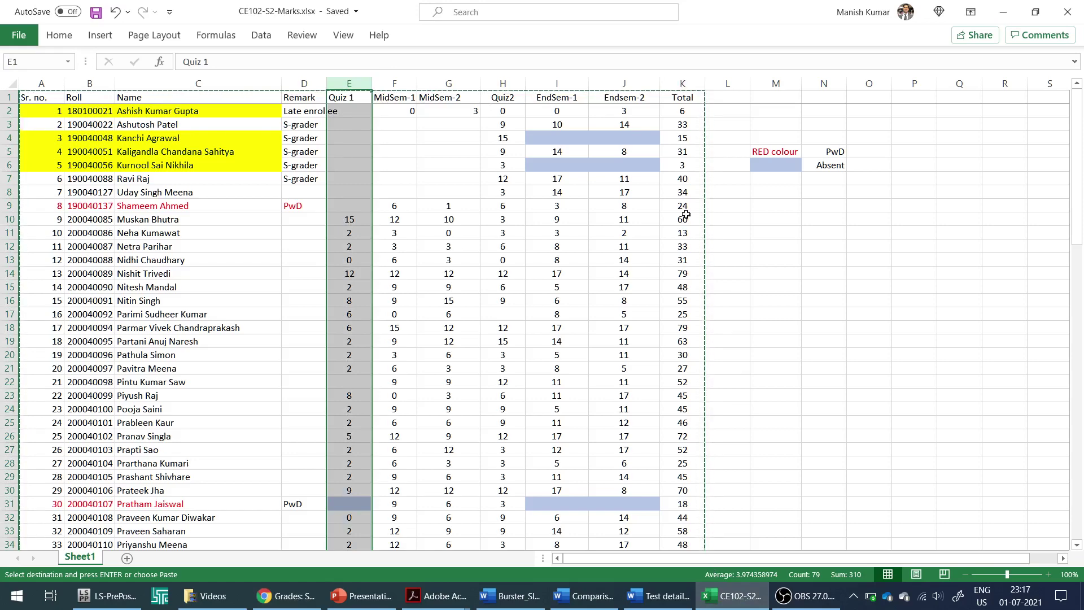
{"action": "left_click", "coordinate": [732, 604]}
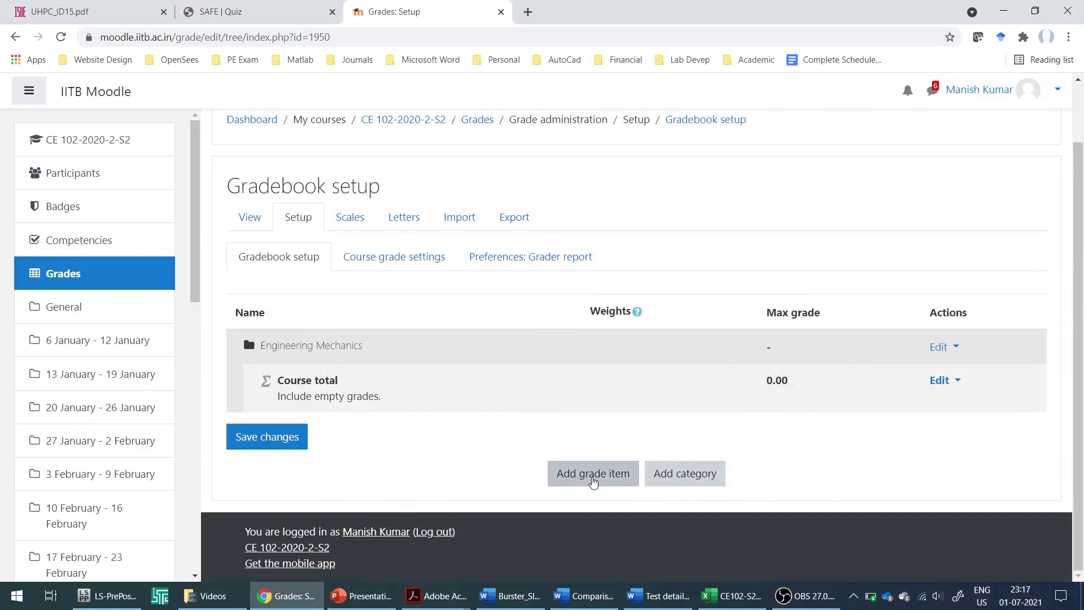
Step: Create a grade item named Quiz1 with maximum grade 15 and save it
{"action": "left_click", "coordinate": [593, 474]}
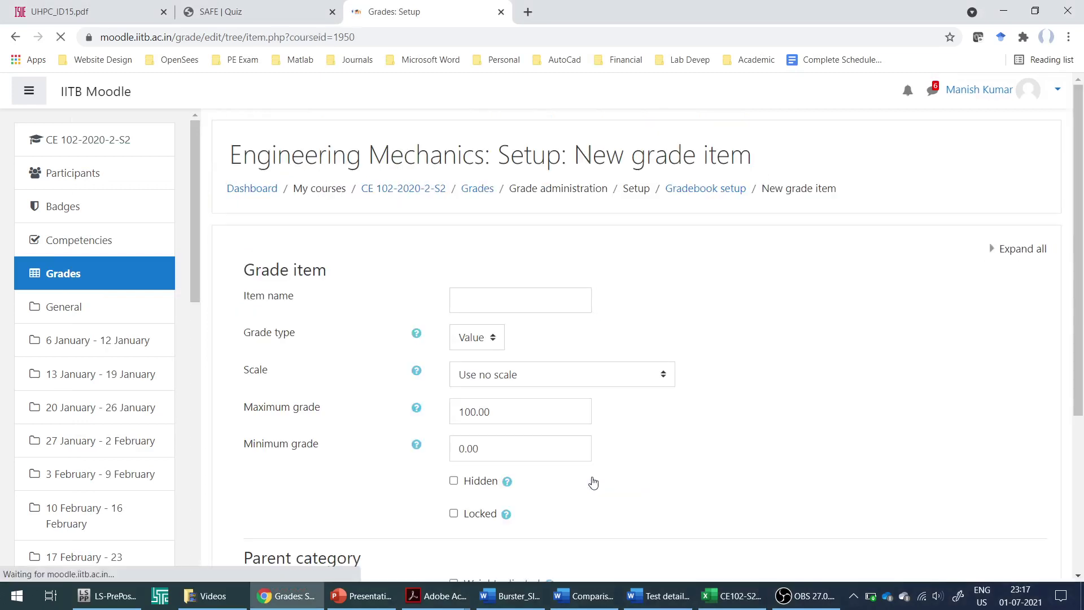
{"action": "left_click", "coordinate": [510, 302]}
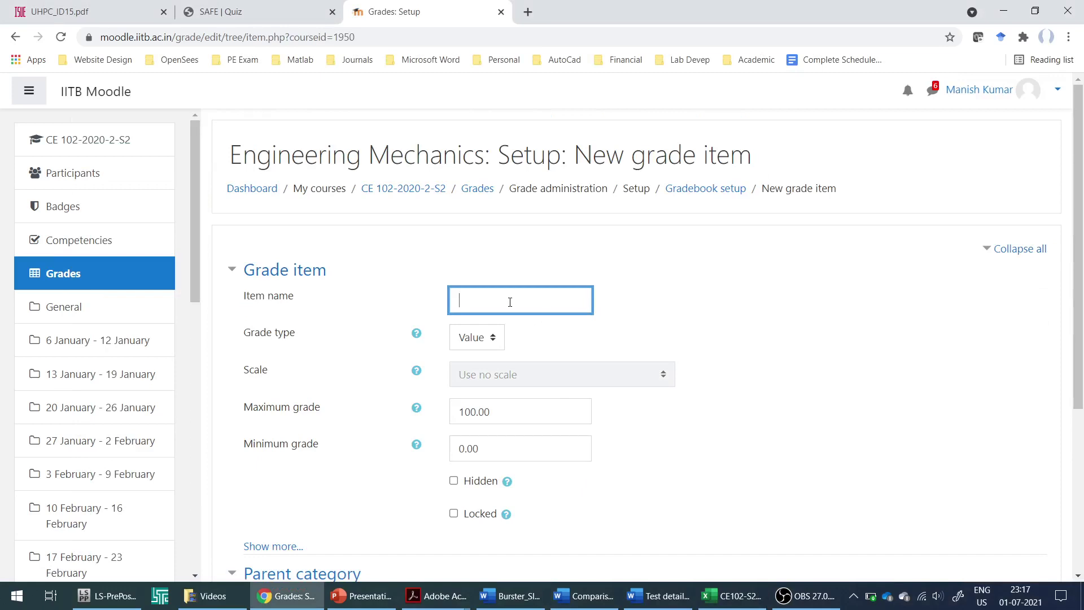
{"action": "type", "text": "Quiz1"}
{"action": "double_click", "coordinate": [498, 411]}
{"action": "type", "text": "15"}
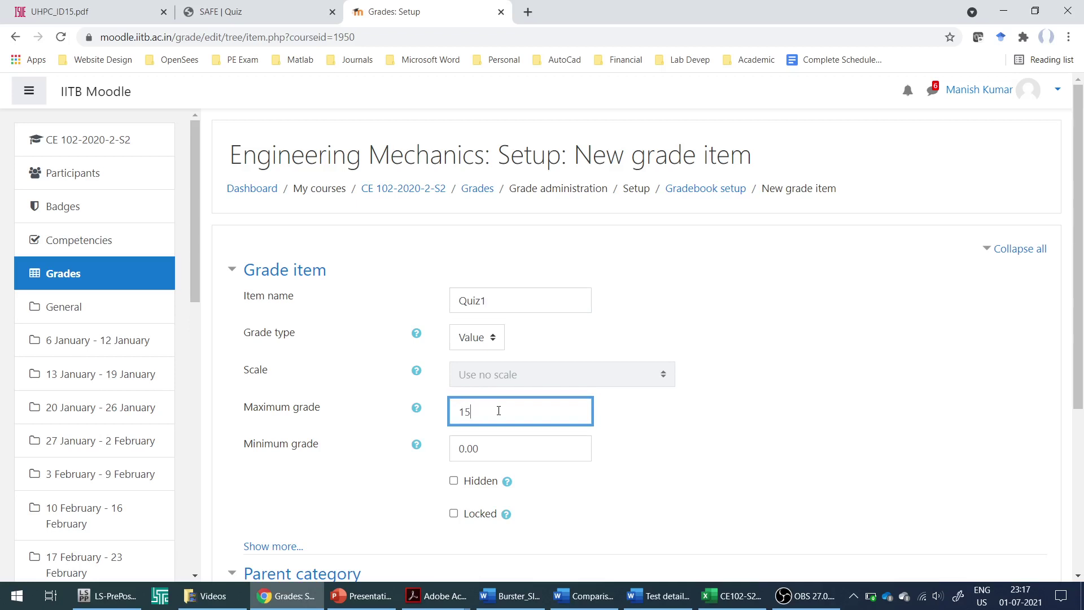
{"action": "scroll", "coordinate": [499, 411], "scroll_direction": "down", "scroll_amount": 2}
{"action": "scroll", "coordinate": [499, 415], "scroll_direction": "down", "scroll_amount": 2}
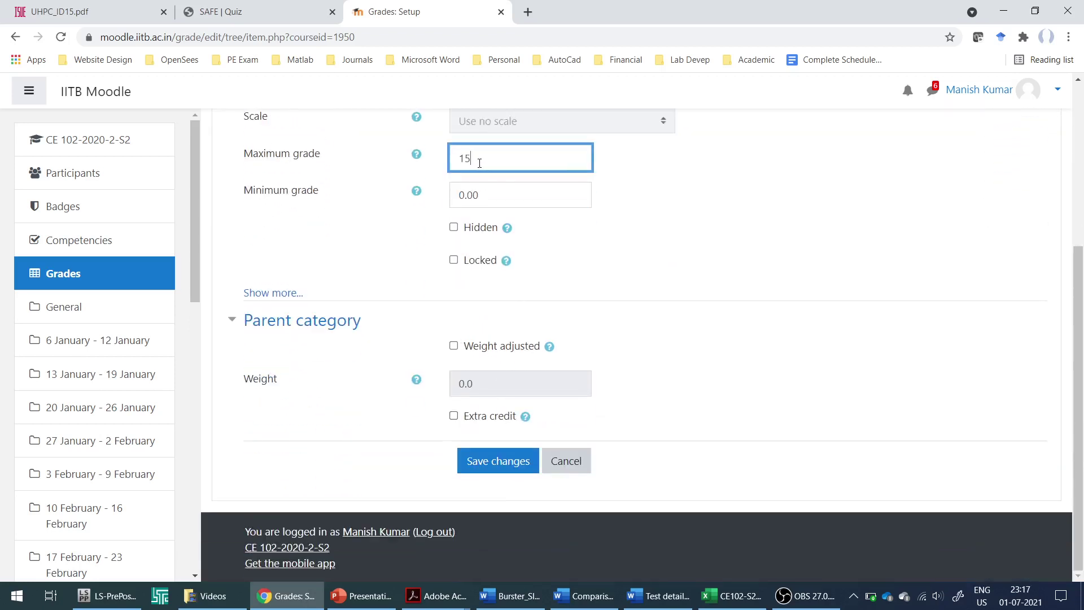
{"action": "scroll", "coordinate": [477, 166], "scroll_direction": "up", "scroll_amount": 2}
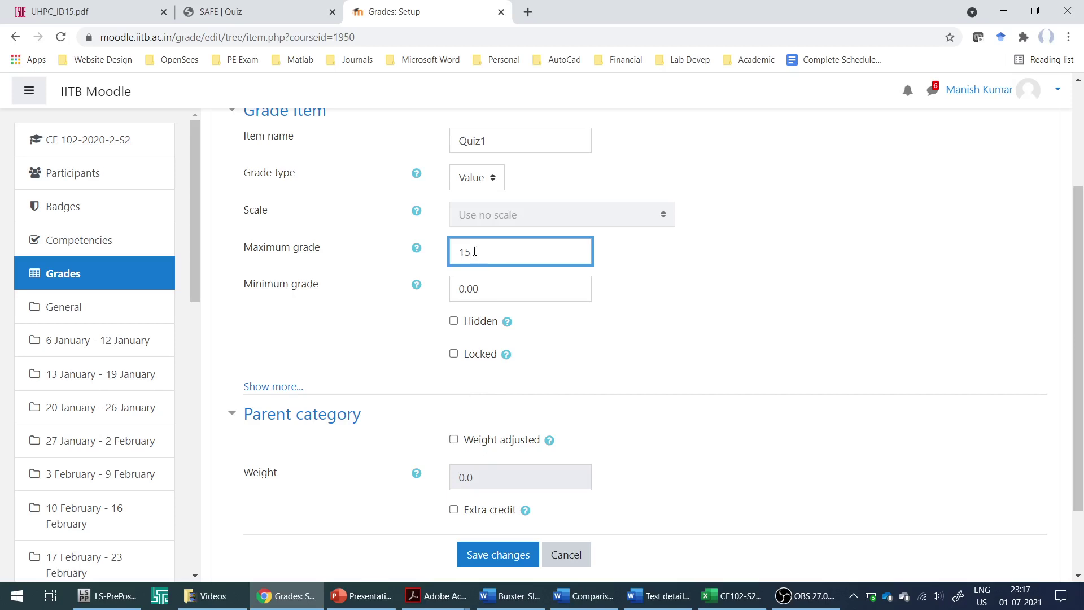
{"action": "left_click_drag", "start_coordinate": [475, 251], "coordinate": [446, 259]}
{"action": "left_click", "coordinate": [383, 370]}
{"action": "scroll", "coordinate": [415, 493], "scroll_direction": "down", "scroll_amount": 1}
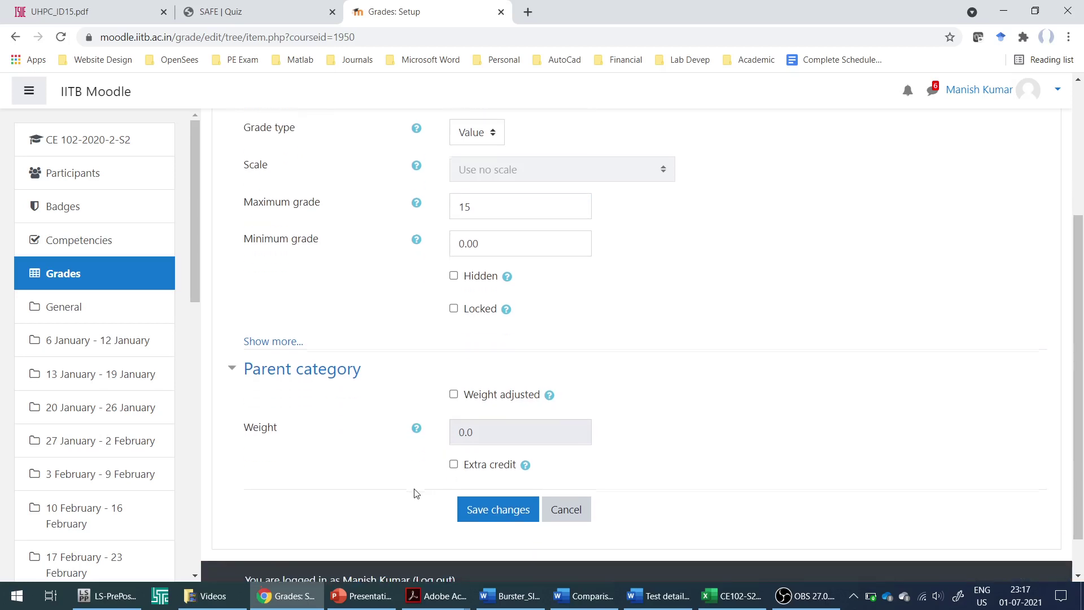
{"action": "left_click", "coordinate": [483, 511]}
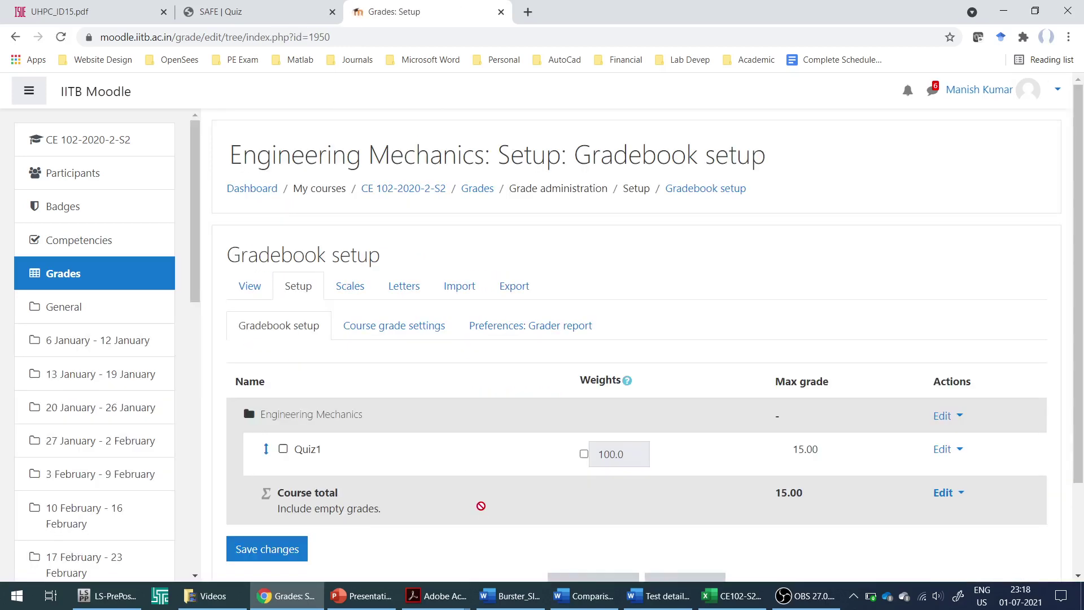
Step: Create a MidSem1 grade item with maximum grade 15, save it, and continue past recalculation
{"action": "scroll", "coordinate": [481, 505], "scroll_direction": "down", "scroll_amount": 1}
{"action": "left_click", "coordinate": [582, 528]}
{"action": "left_click", "coordinate": [543, 293]}
{"action": "type", "text": "MidSem1"}
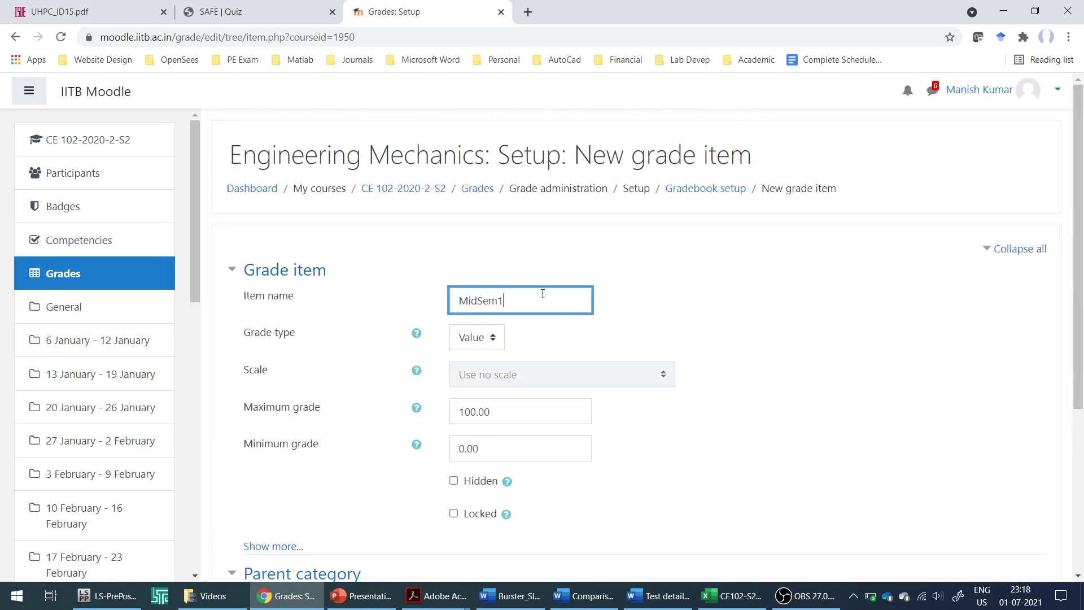
{"action": "key", "text": "BackSpace"}
{"action": "key", "text": "BackSpace"}
{"action": "key", "text": "BackSpace"}
{"action": "key", "text": "BackSpace"}
{"action": "key", "text": "BackSpace"}
{"action": "key", "text": "BackSpace"}
{"action": "type", "text": "15"}
{"action": "scroll", "coordinate": [515, 407], "scroll_direction": "down", "scroll_amount": 3}
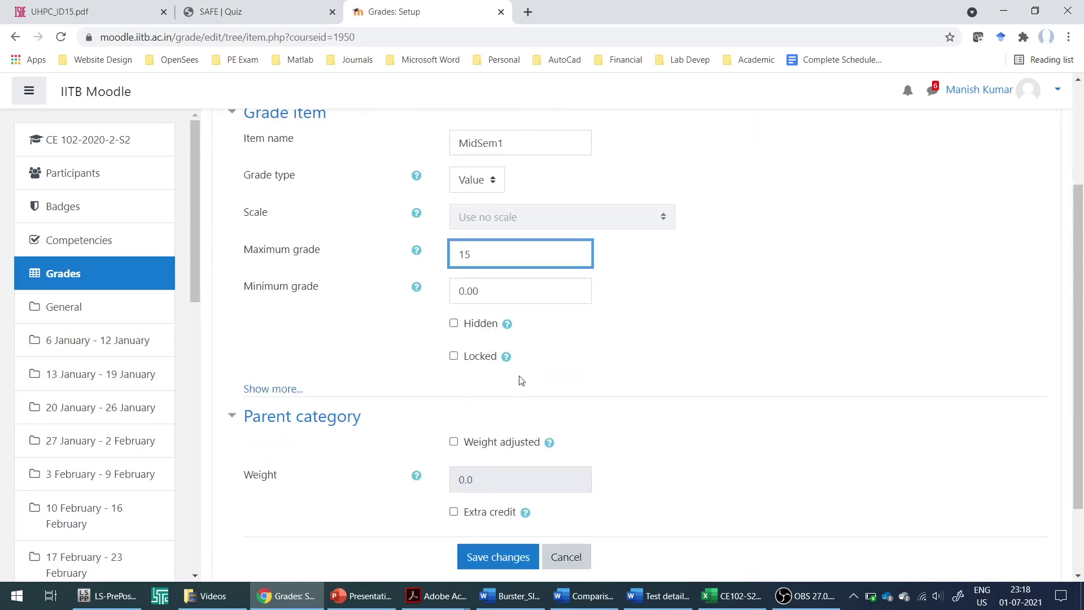
{"action": "scroll", "coordinate": [516, 381], "scroll_direction": "down", "scroll_amount": 2}
{"action": "left_click", "coordinate": [499, 463]}
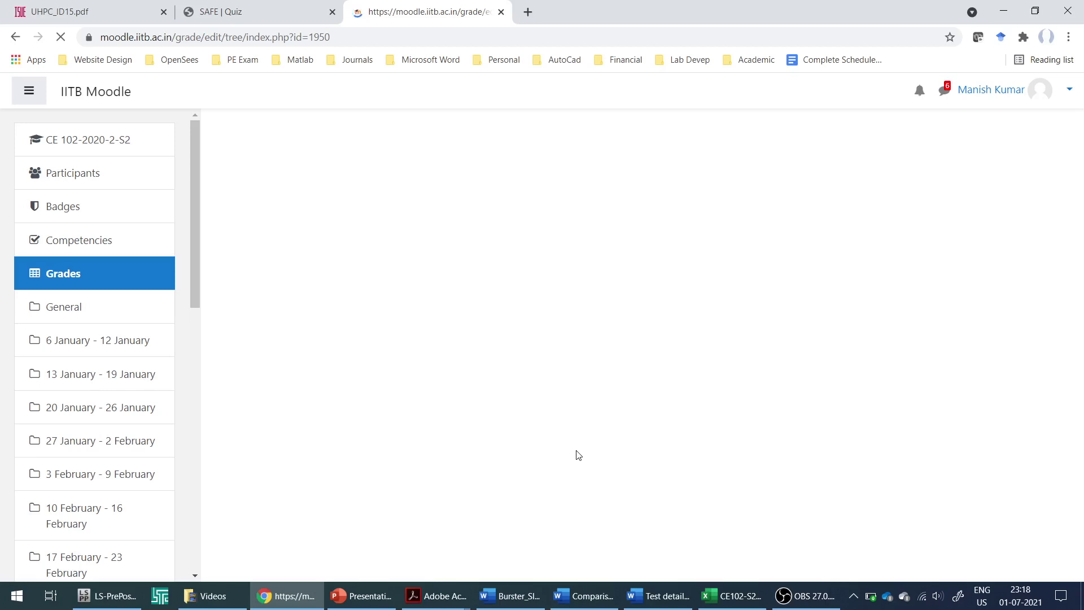
{"action": "left_click", "coordinate": [639, 339]}
{"action": "scroll", "coordinate": [587, 434], "scroll_direction": "down", "scroll_amount": 4}
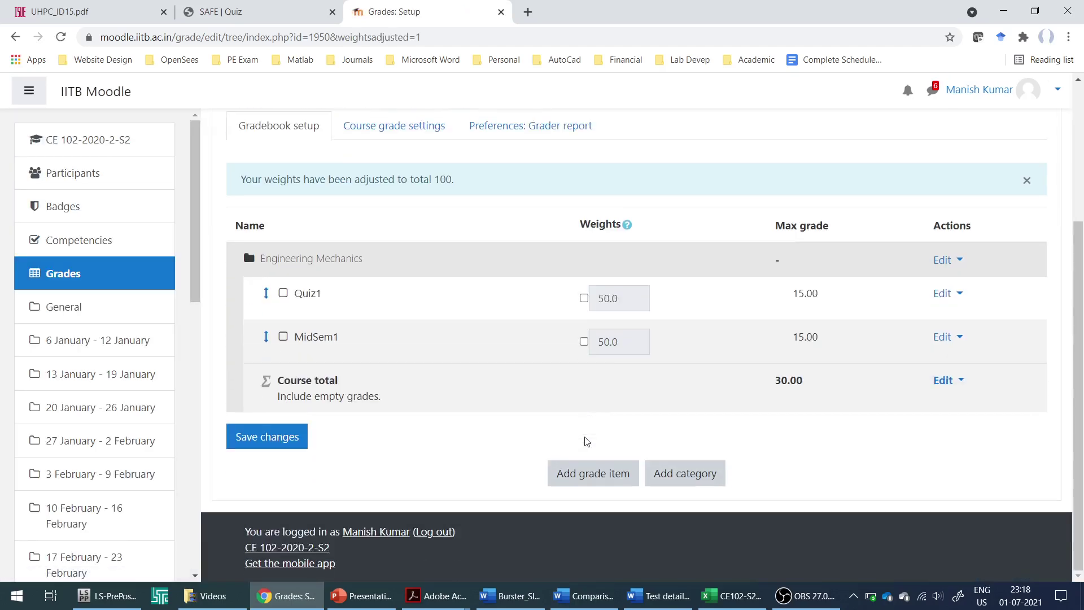
Step: Create a MidSem2 grade item with maximum grade 15 and continue past recalculation
{"action": "left_click", "coordinate": [593, 479]}
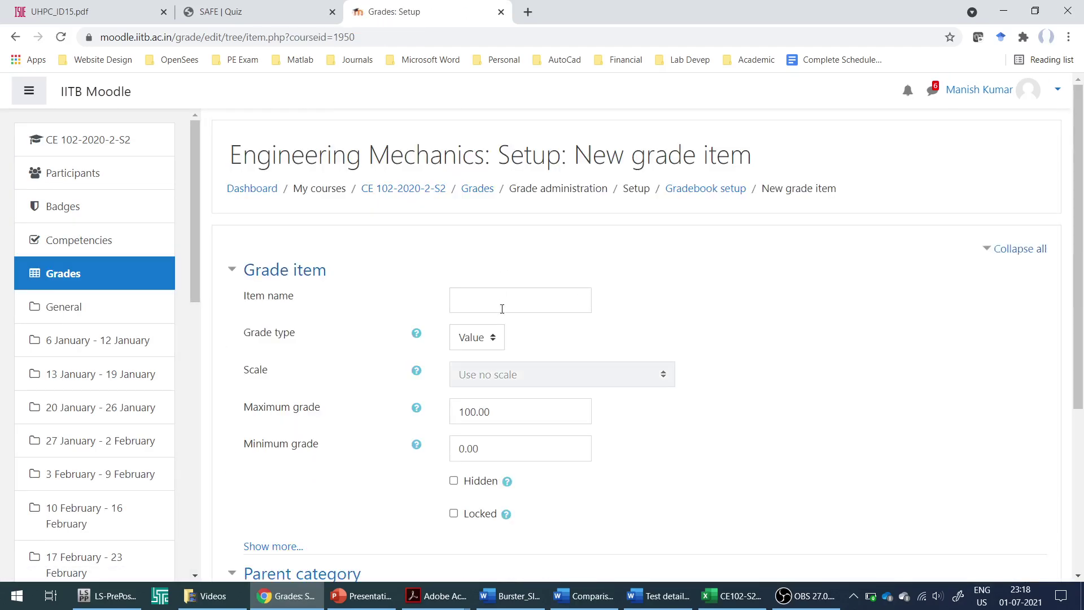
{"action": "left_click", "coordinate": [502, 309]}
{"action": "type", "text": "MidSem"}
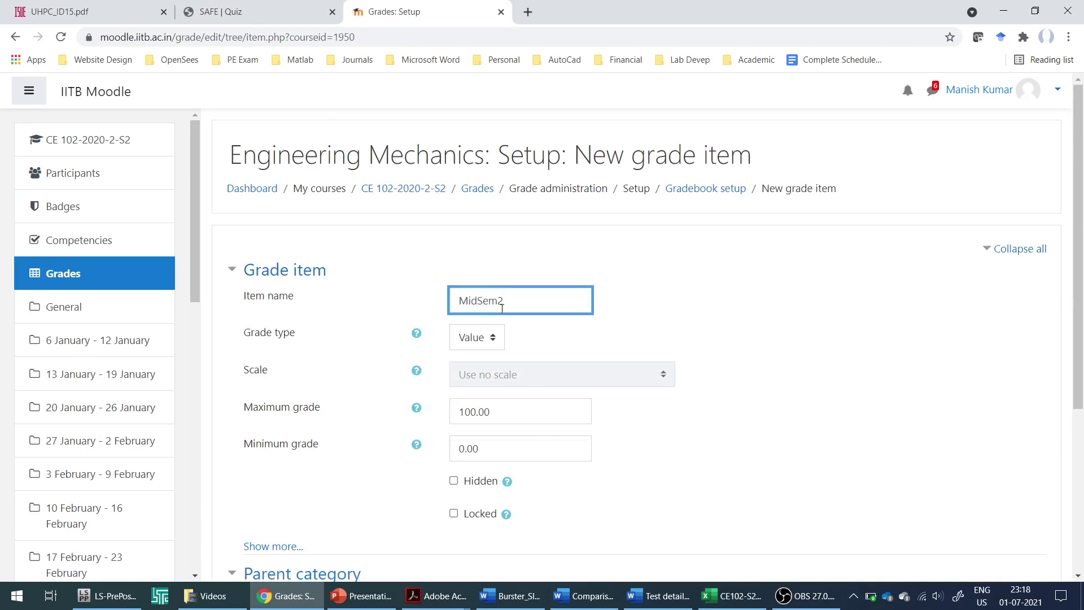
{"action": "type", "text": "2"}
{"action": "double_click", "coordinate": [508, 407]}
{"action": "type", "text": "15"}
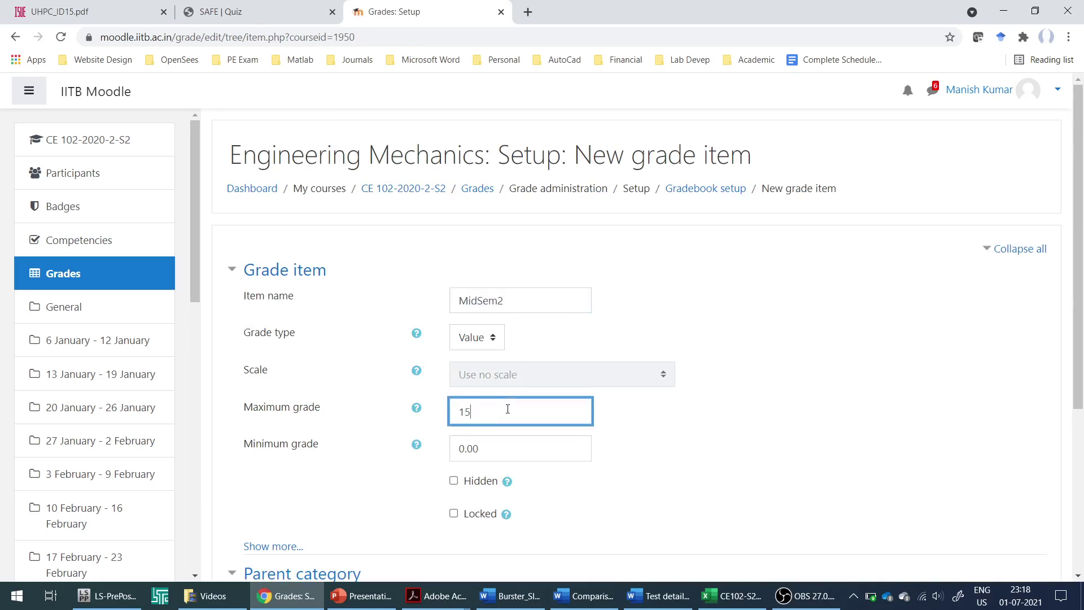
{"action": "scroll", "coordinate": [507, 408], "scroll_direction": "down", "scroll_amount": 3}
{"action": "left_click", "coordinate": [505, 523]}
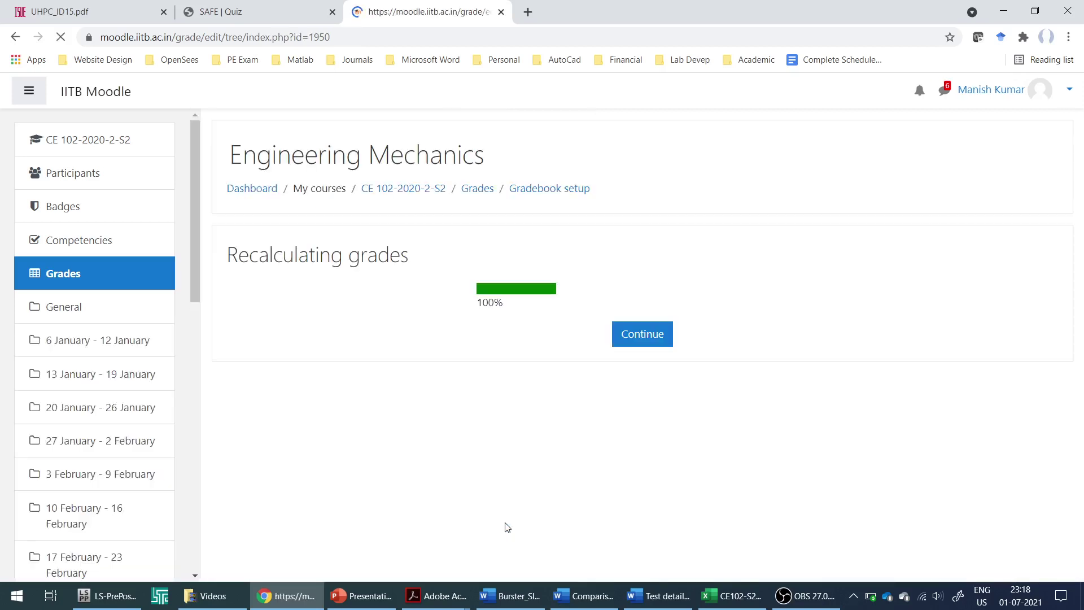
{"action": "left_click", "coordinate": [640, 342]}
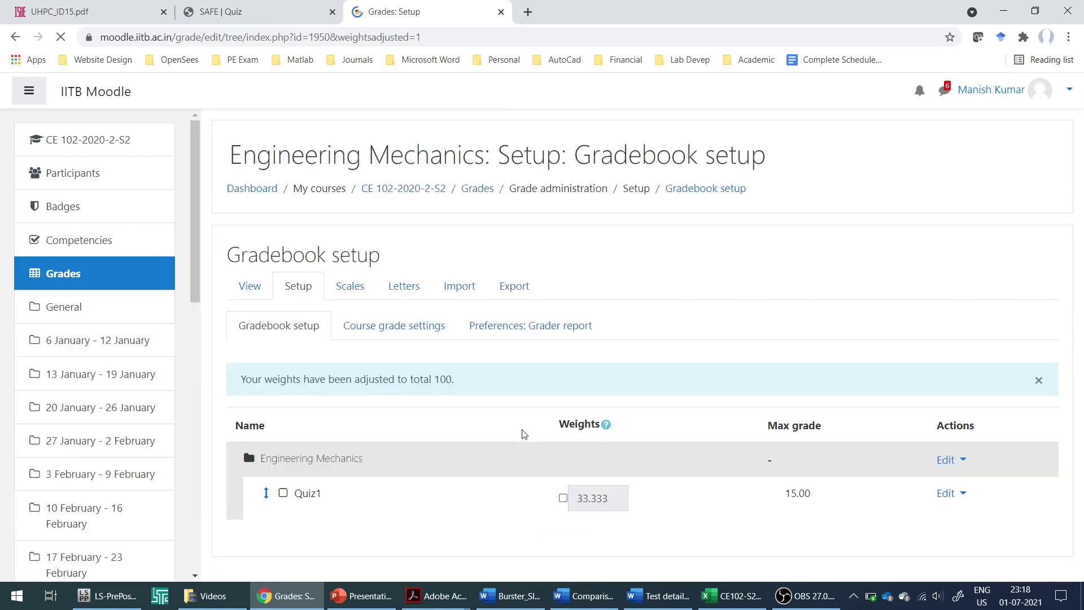
{"action": "scroll", "coordinate": [521, 433], "scroll_direction": "down", "scroll_amount": 3}
Step: Create a Quiz2 grade item with maximum grade 15 and continue past recalculation
{"action": "left_click", "coordinate": [582, 551]}
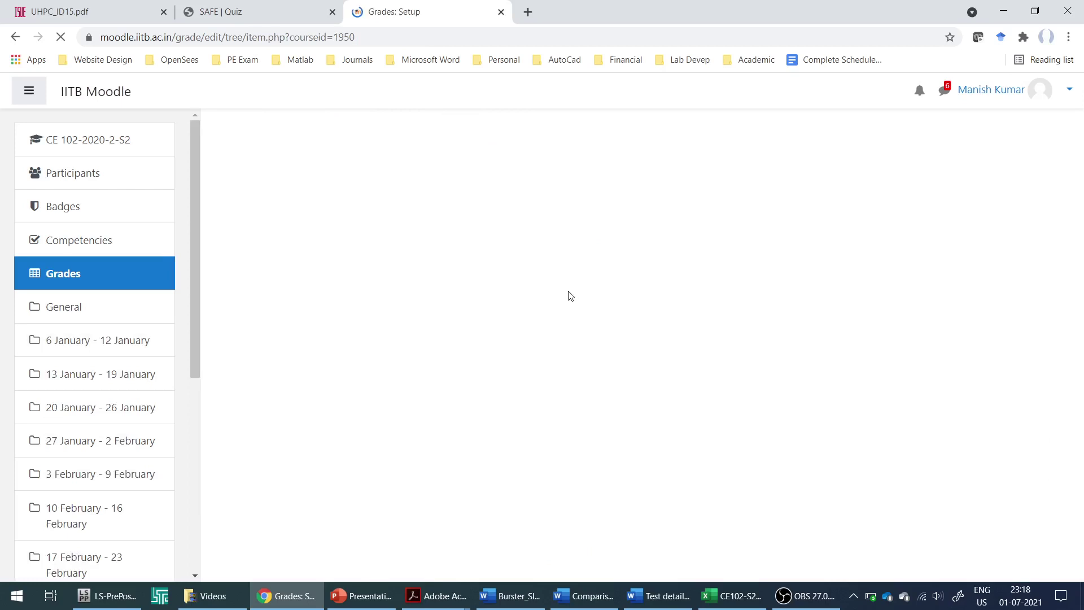
{"action": "left_click", "coordinate": [518, 301]}
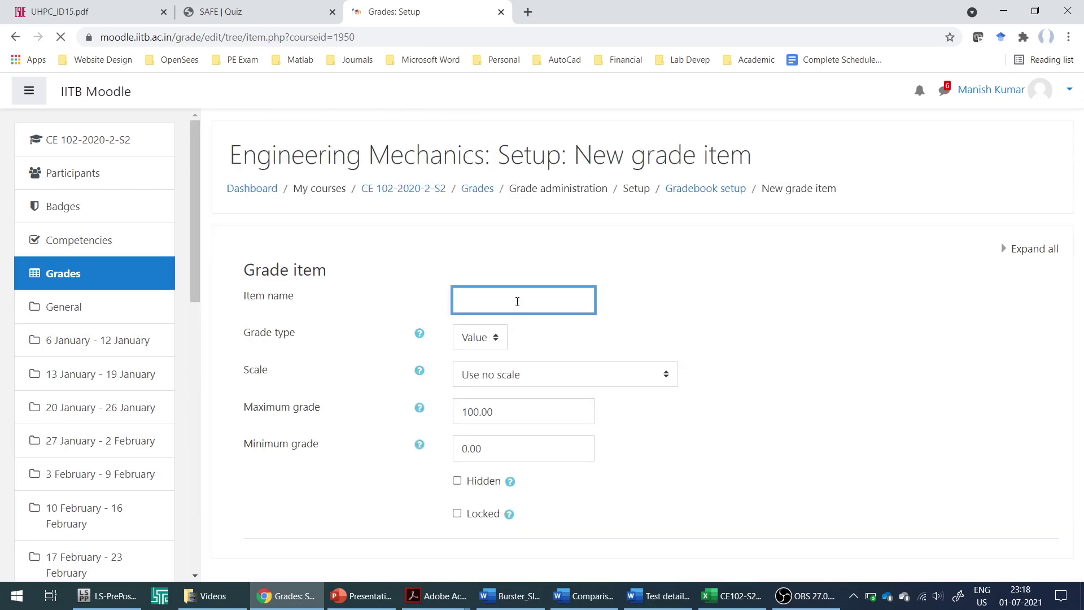
{"action": "type", "text": "Quiz2"}
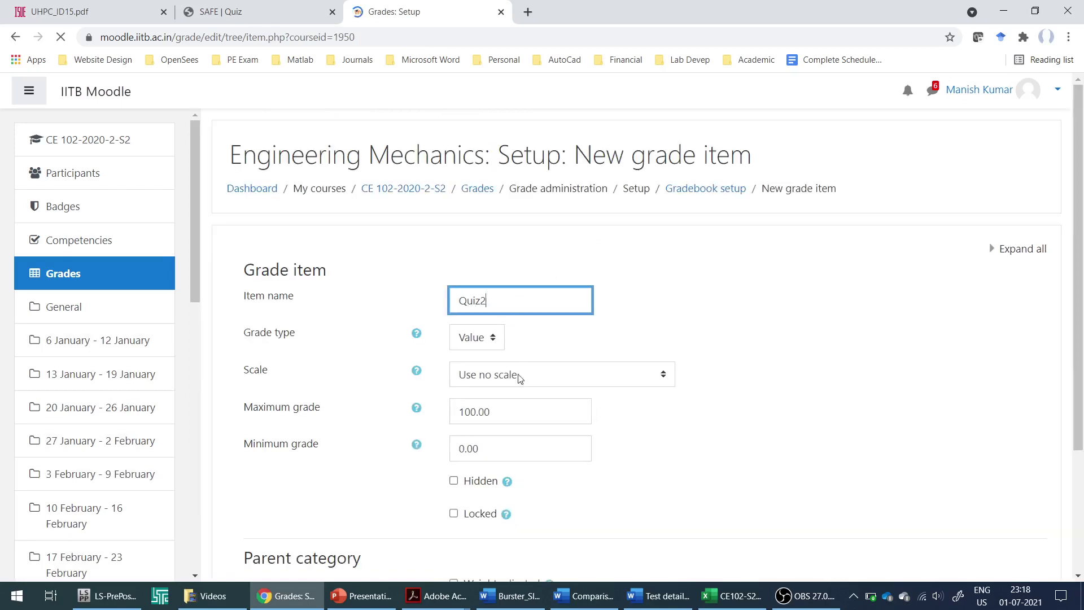
{"action": "double_click", "coordinate": [507, 414]}
{"action": "type", "text": "15"}
{"action": "scroll", "coordinate": [507, 415], "scroll_direction": "down", "scroll_amount": 3}
{"action": "left_click", "coordinate": [512, 535]}
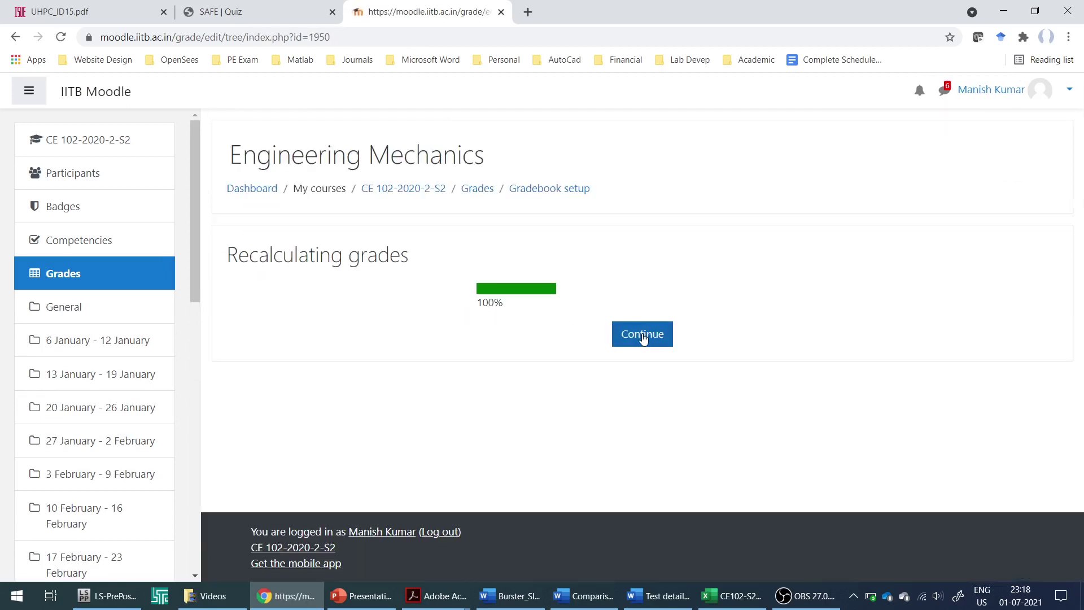
{"action": "left_click", "coordinate": [642, 336]}
{"action": "scroll", "coordinate": [563, 428], "scroll_direction": "down", "scroll_amount": 5}
{"action": "left_click", "coordinate": [593, 486]}
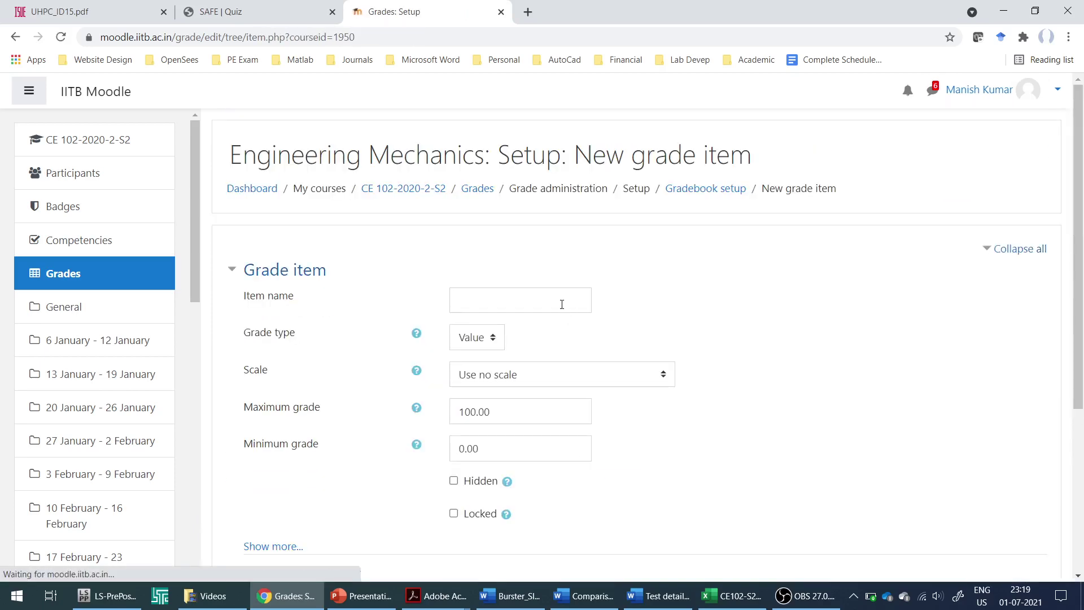
Step: Create an EndSem1 grade item with maximum grade 20 and continue past recalculation
{"action": "left_click", "coordinate": [561, 303]}
{"action": "type", "text": "Ed"}
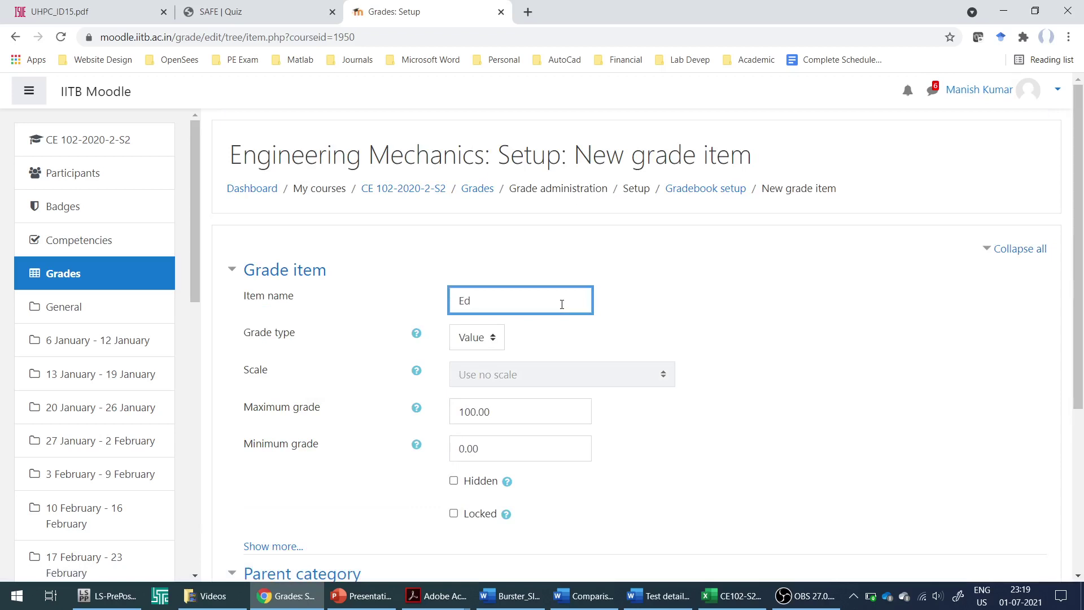
{"action": "type", "text": "ndSem1"}
{"action": "triple_click", "coordinate": [534, 414]}
{"action": "type", "text": "20"}
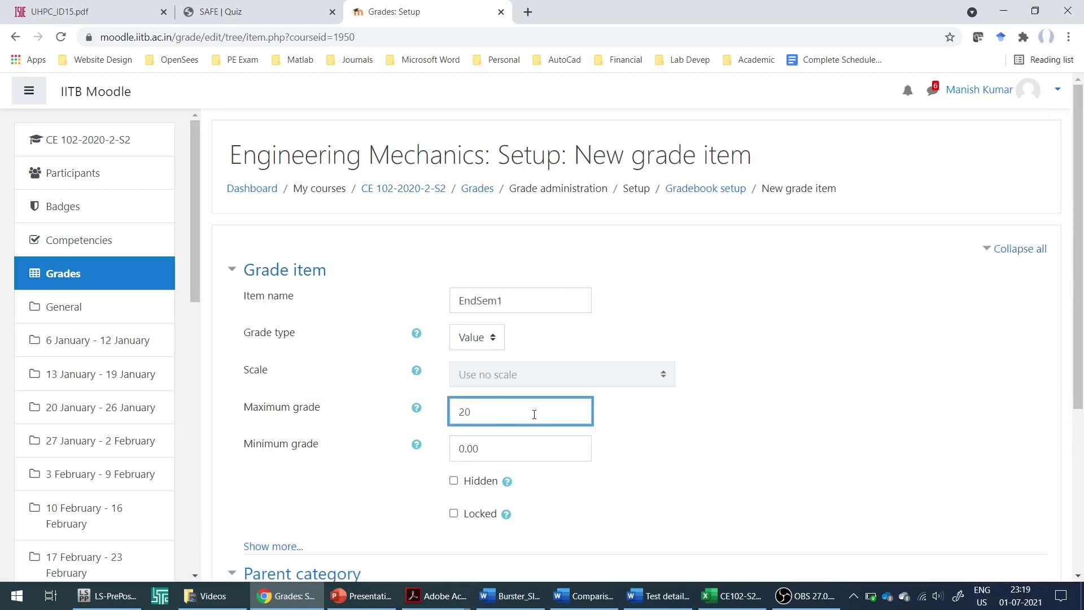
{"action": "scroll", "coordinate": [534, 415], "scroll_direction": "down", "scroll_amount": 5}
{"action": "left_click", "coordinate": [503, 461]}
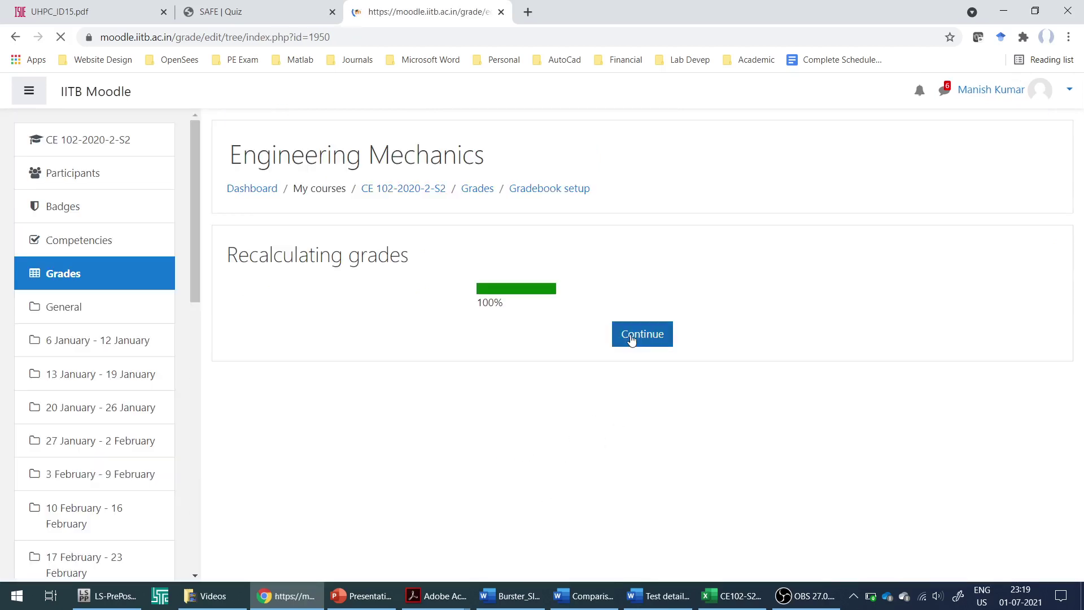
{"action": "left_click", "coordinate": [631, 338]}
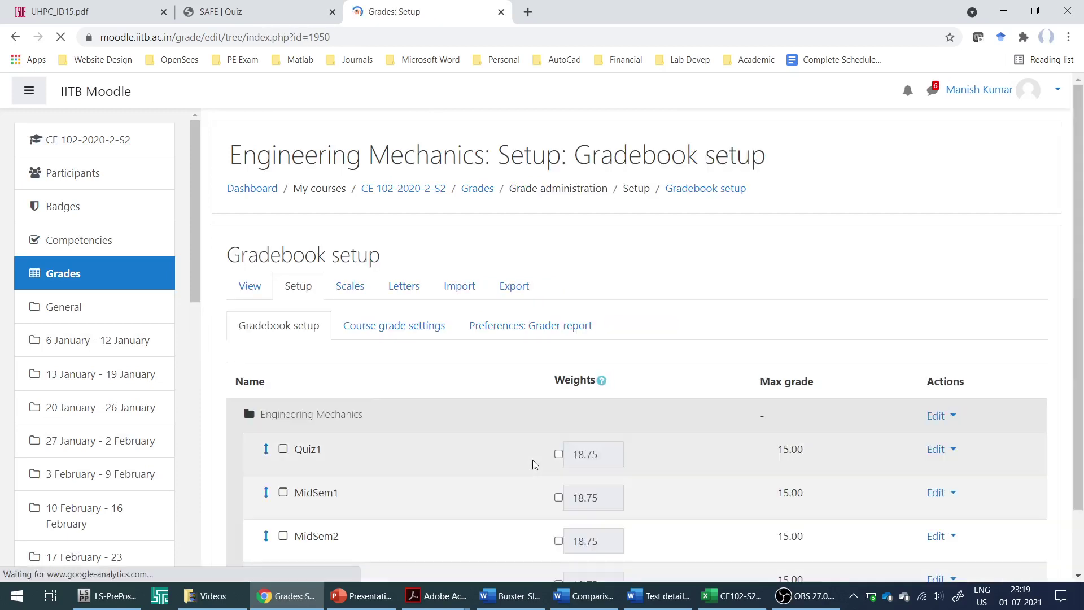
{"action": "scroll", "coordinate": [534, 462], "scroll_direction": "down", "scroll_amount": 1}
{"action": "scroll", "coordinate": [534, 465], "scroll_direction": "down", "scroll_amount": 2}
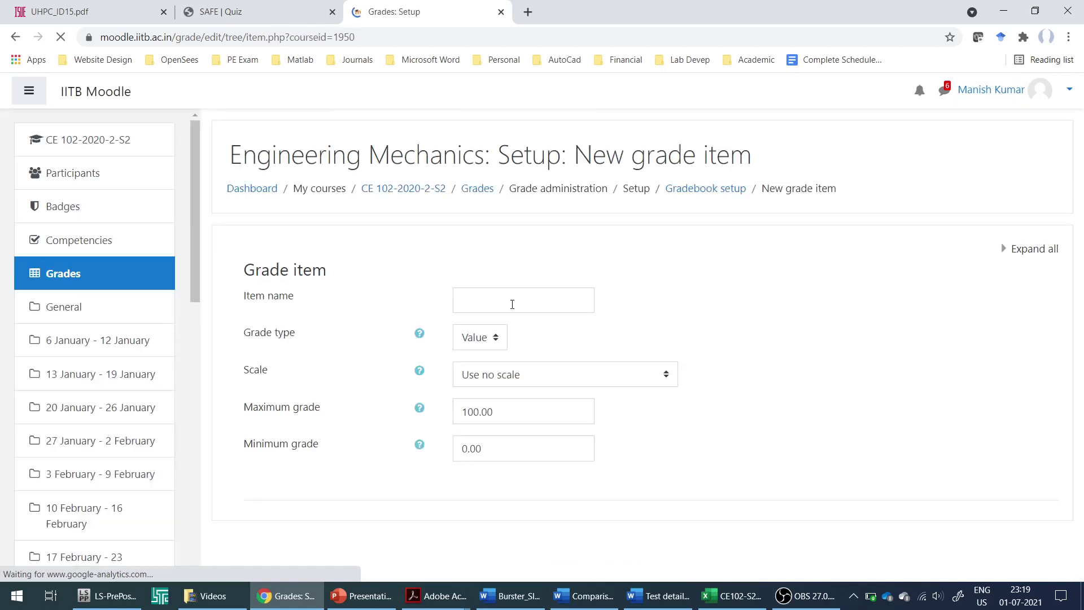
Step: Create an EndSem2 grade item with maximum grade 20 and save it
{"action": "left_click", "coordinate": [512, 304]}
{"action": "type", "text": "EndSem2"}
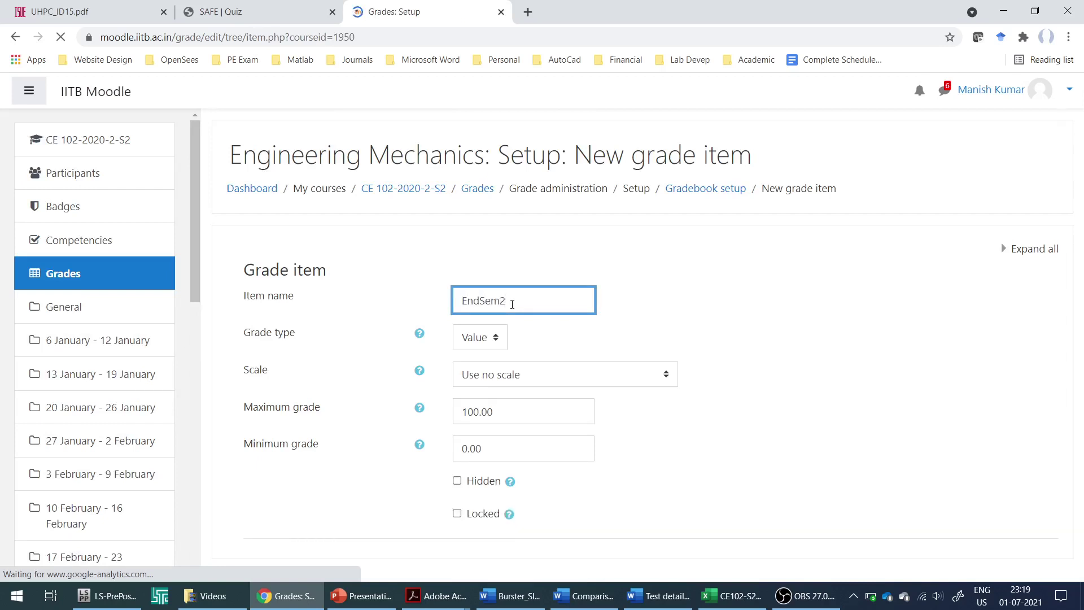
{"action": "scroll", "coordinate": [512, 304], "scroll_direction": "down", "scroll_amount": 3}
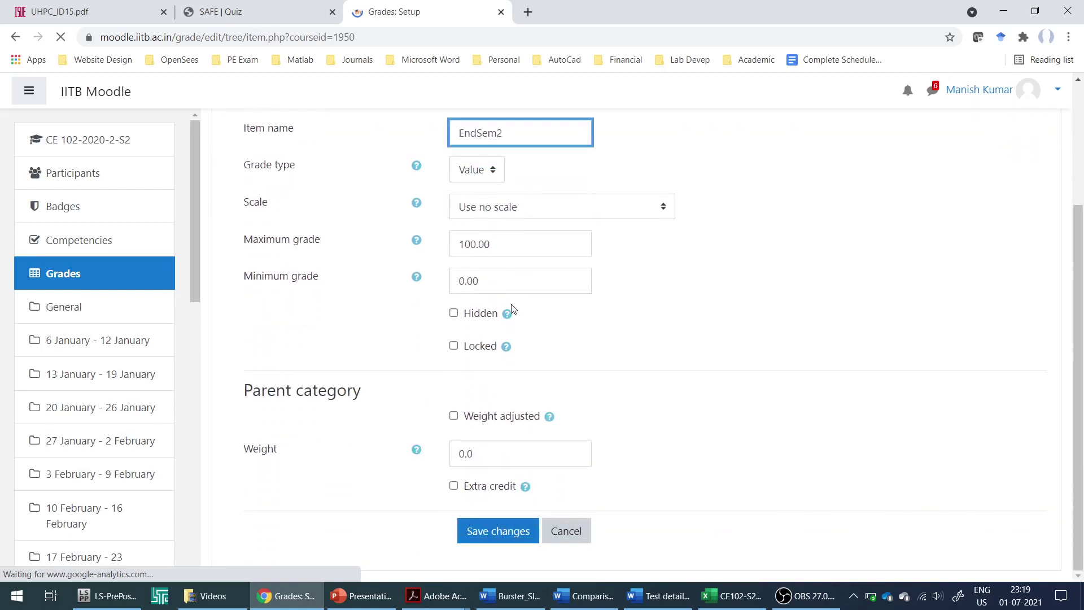
{"action": "double_click", "coordinate": [485, 238]}
{"action": "type", "text": "20"}
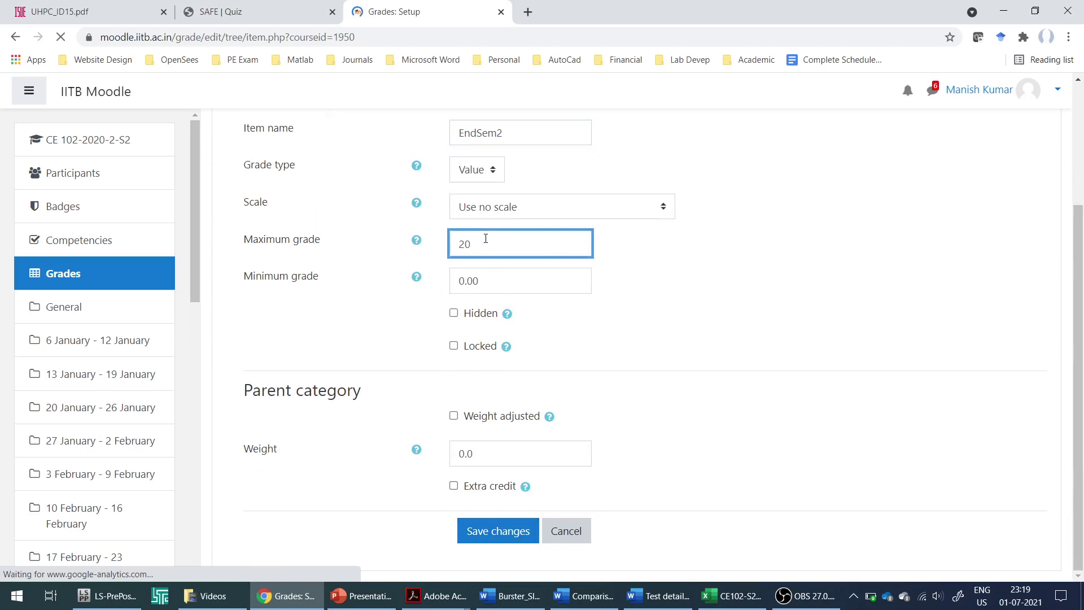
{"action": "left_click", "coordinate": [510, 534]}
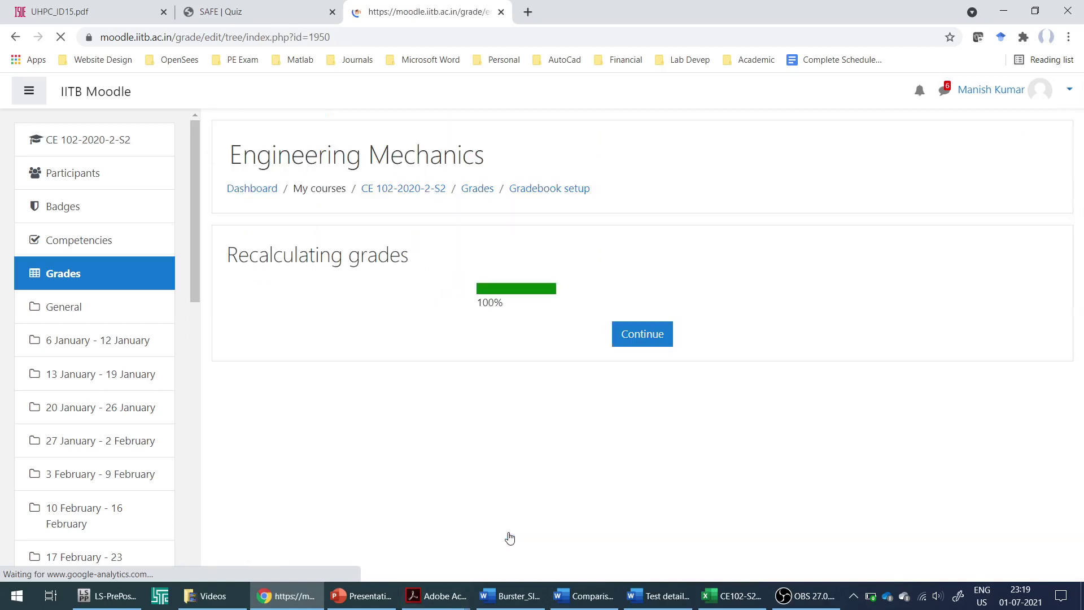
Step: Open the Course total's Edit calculation page from its Edit menu
{"action": "left_click", "coordinate": [638, 338]}
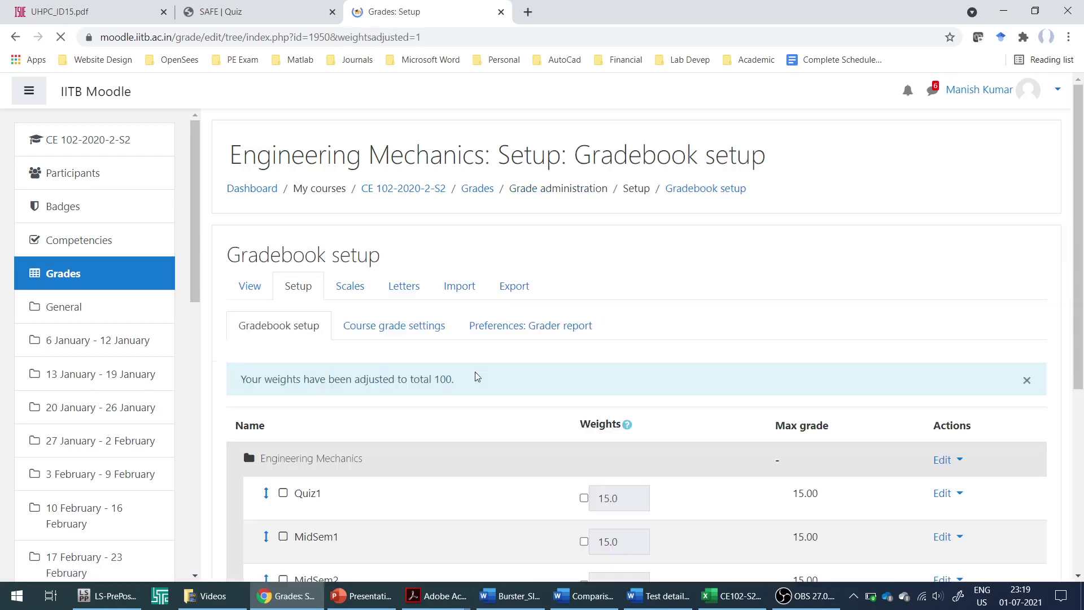
{"action": "scroll", "coordinate": [469, 373], "scroll_direction": "down", "scroll_amount": 6}
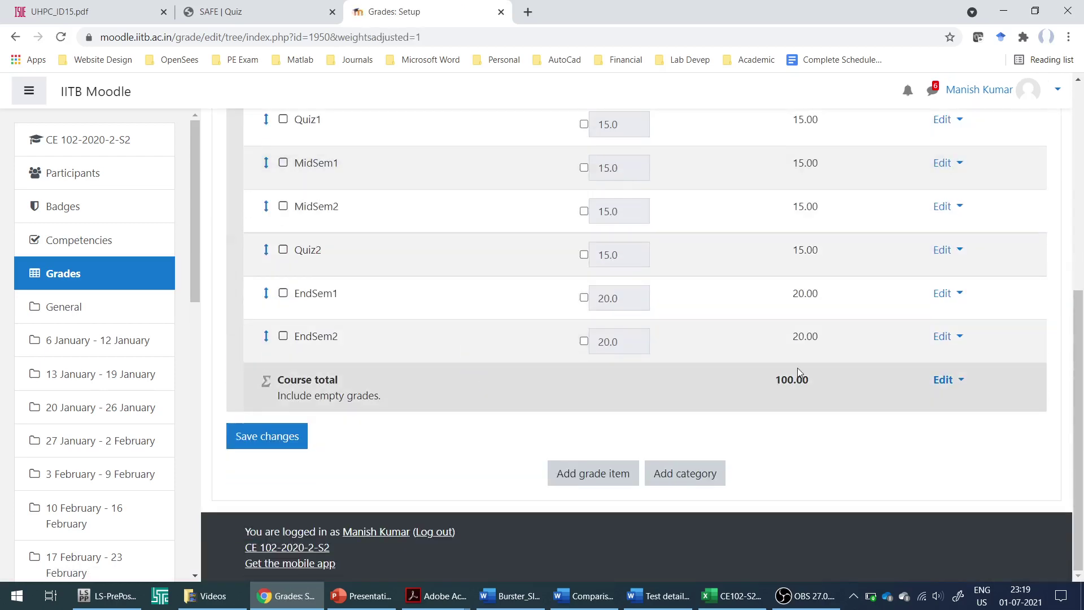
{"action": "scroll", "coordinate": [779, 373], "scroll_direction": "up", "scroll_amount": 1}
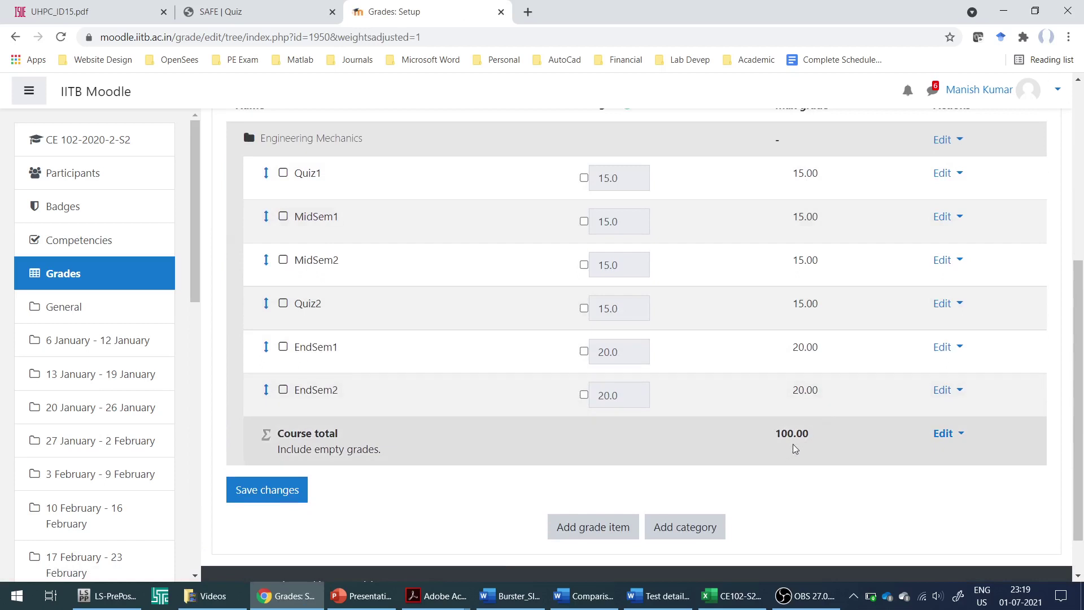
{"action": "left_click", "coordinate": [960, 434]}
{"action": "left_click", "coordinate": [915, 460]}
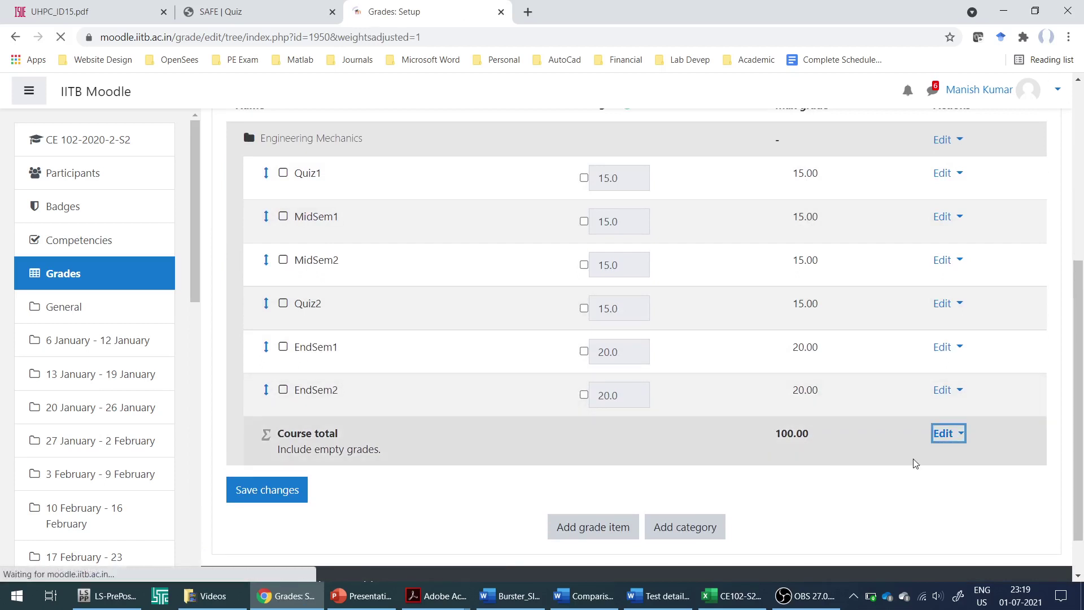
{"action": "scroll", "coordinate": [637, 453], "scroll_direction": "down", "scroll_amount": 3}
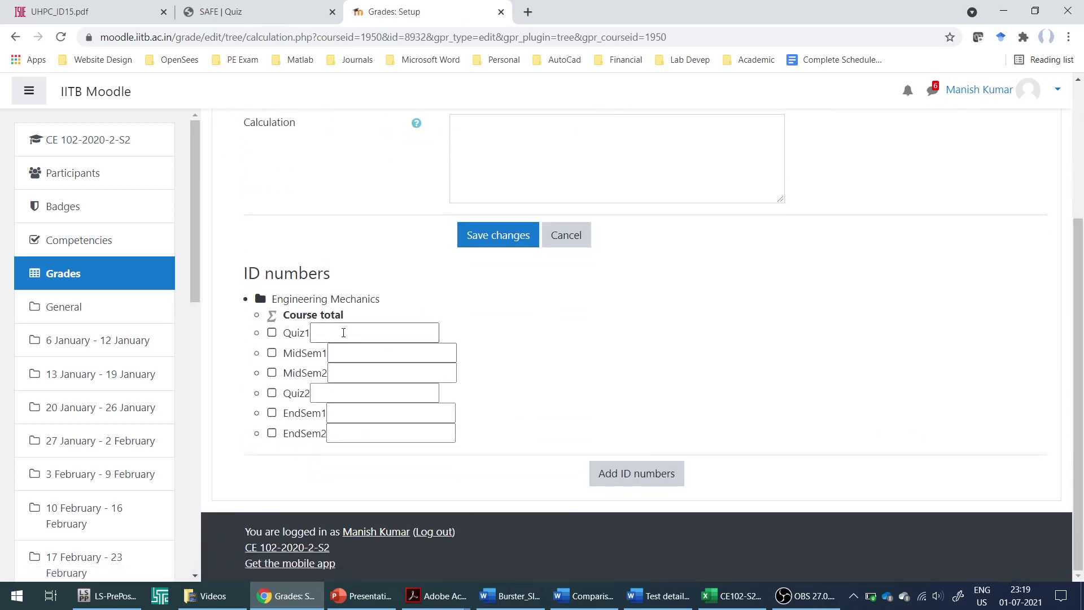
{"action": "left_click", "coordinate": [338, 332]}
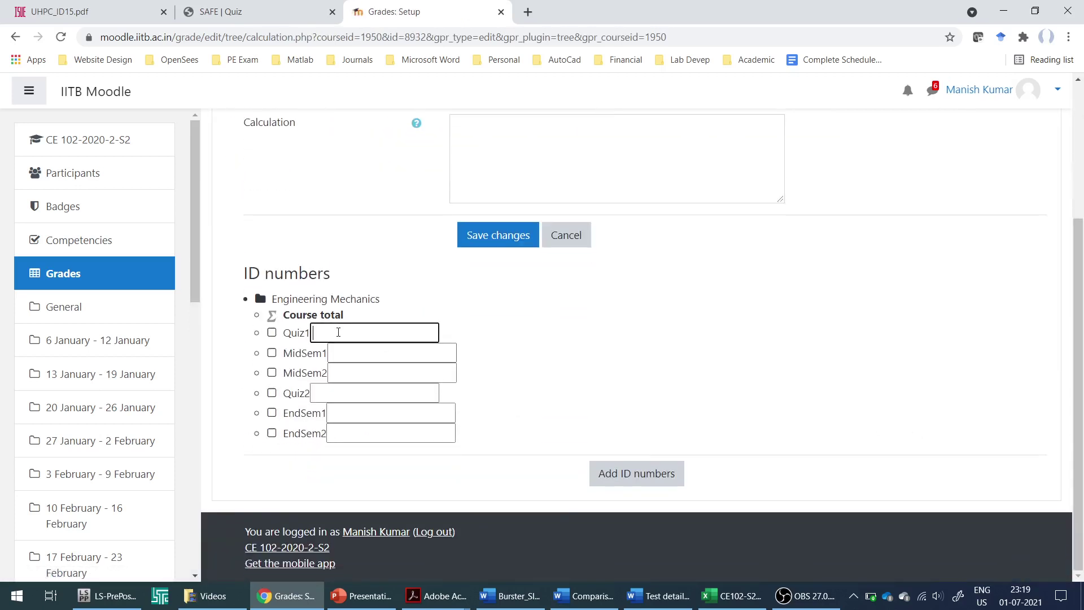
{"action": "left_click", "coordinate": [486, 164]}
{"action": "scroll", "coordinate": [480, 175], "scroll_direction": "up", "scroll_amount": 1}
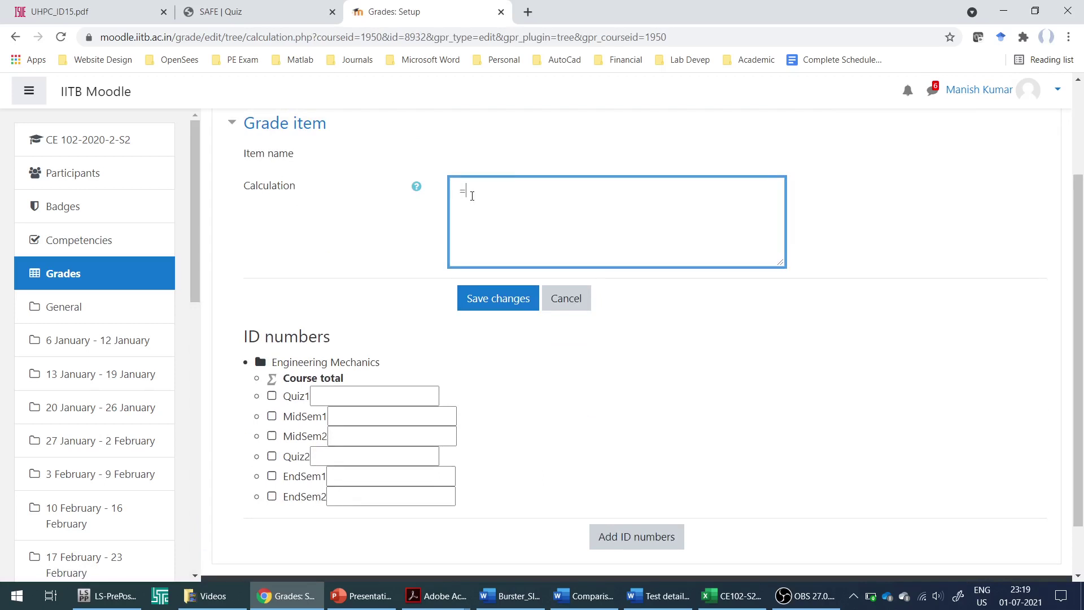
Step: Enter ID numbers Q1, MS1 and MS2 for Quiz1, MidSem1 and MidSem2
{"action": "left_click", "coordinate": [397, 392]}
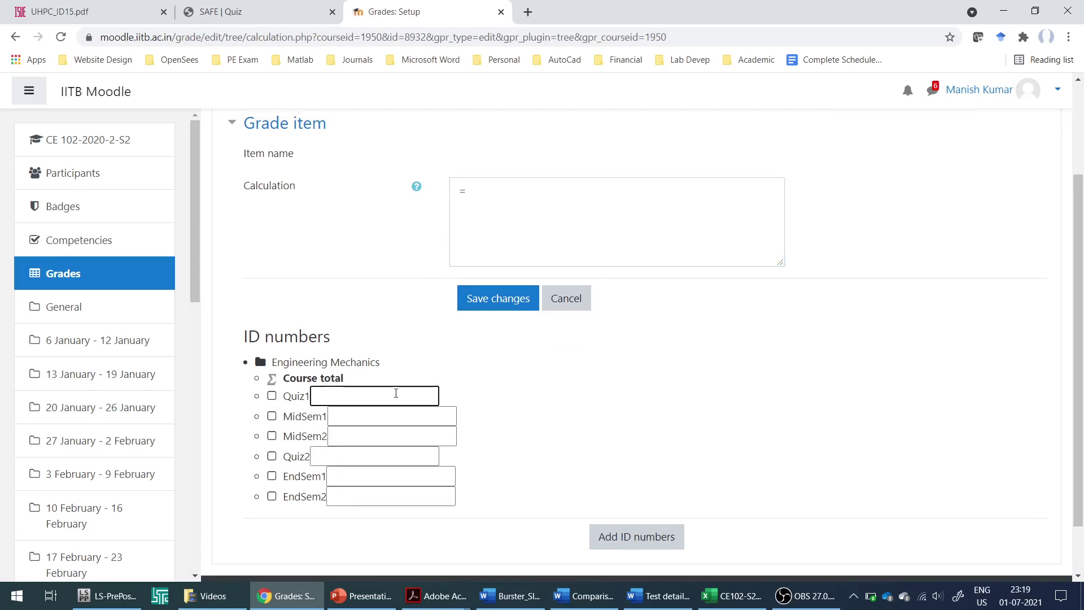
{"action": "type", "text": "Q1"}
{"action": "left_click", "coordinate": [381, 421]}
{"action": "type", "text": "MS1"}
{"action": "left_click", "coordinate": [367, 444]}
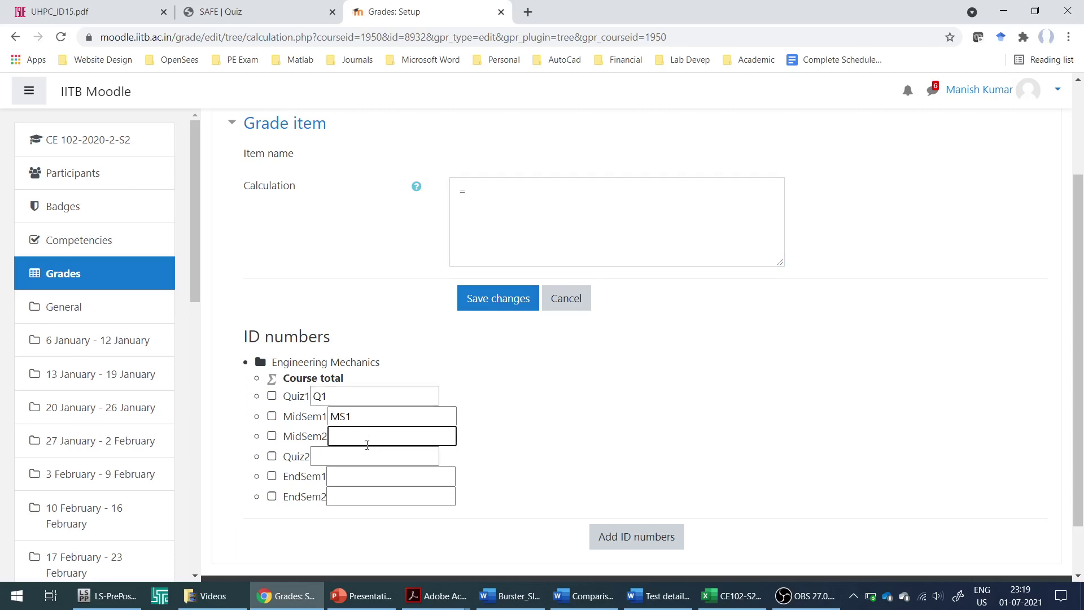
{"action": "type", "text": "Ms2"}
{"action": "key", "text": "BackSpace"}
{"action": "key", "text": "BackSpace"}
{"action": "type", "text": "S"}
Step: Enter ID numbers Q2, ES1 and ES2 for the remaining items and apply all ID numbers
{"action": "left_click", "coordinate": [359, 458]}
{"action": "type", "text": "Q2"}
{"action": "key", "text": "Tab"}
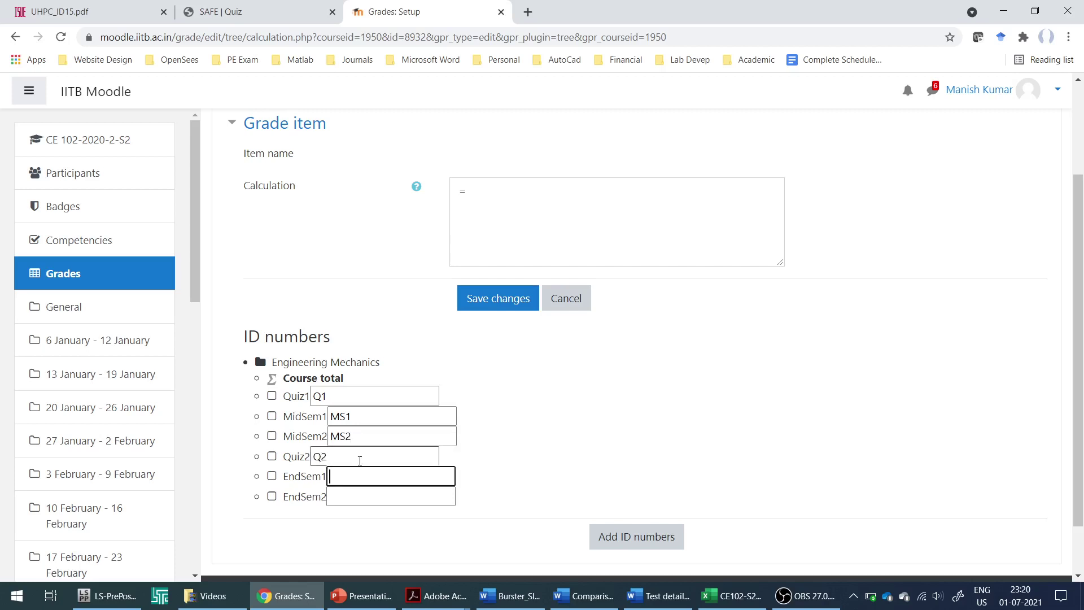
{"action": "type", "text": "ES1"}
{"action": "key", "text": "Tab"}
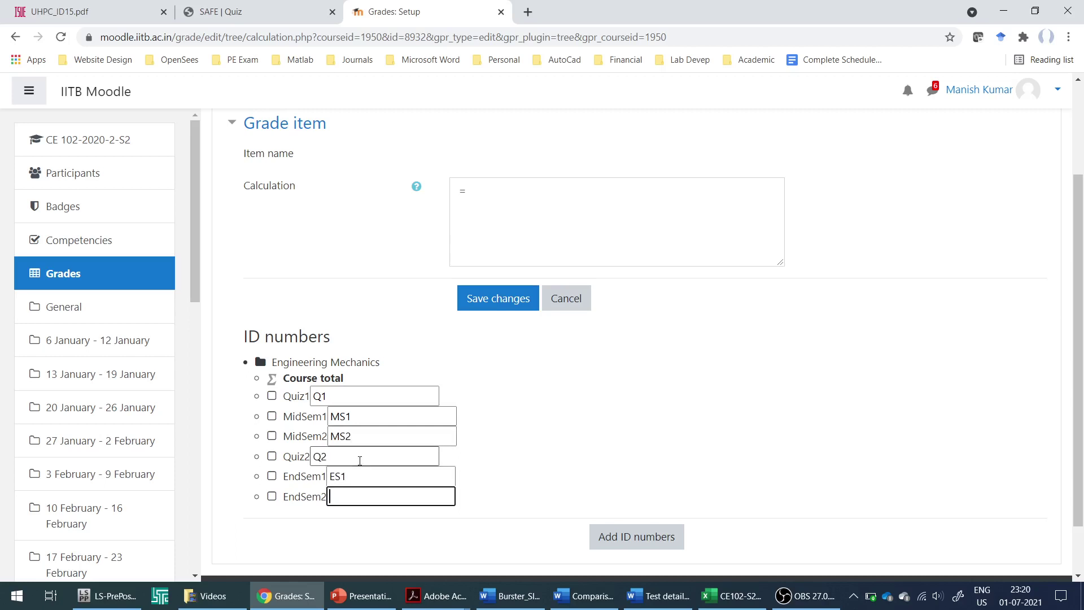
{"action": "type", "text": "ES2"}
{"action": "left_click", "coordinate": [609, 534]}
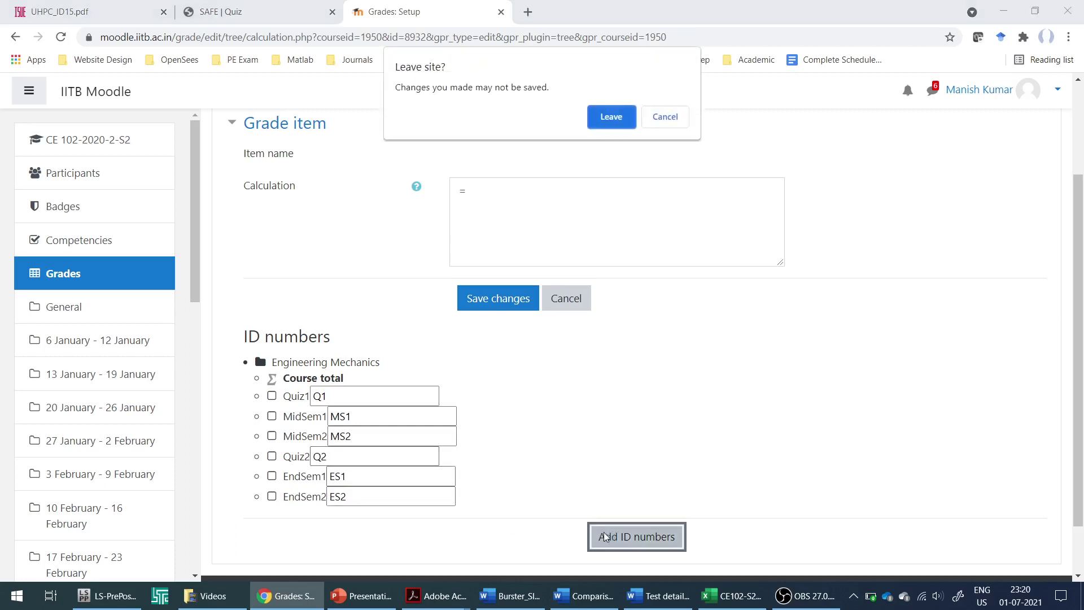
{"action": "left_click", "coordinate": [620, 118]}
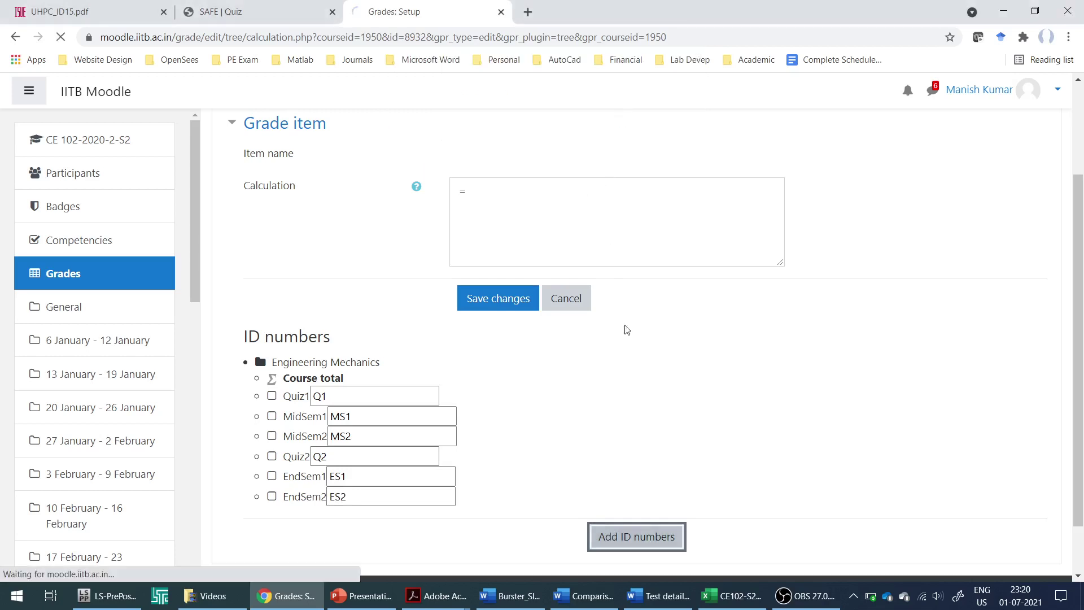
{"action": "scroll", "coordinate": [629, 362], "scroll_direction": "up", "scroll_amount": 4}
{"action": "left_click", "coordinate": [586, 305]}
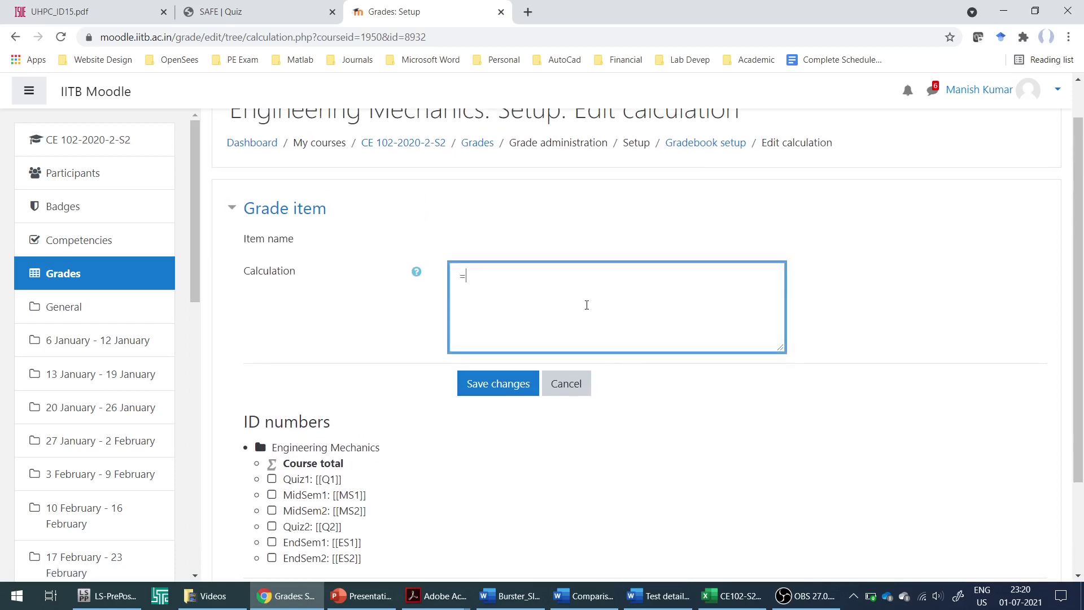
Step: Enter the Course total formula =[[Q1]]+[[MS1]]+[[MS2]]+[[Q2]]+[[ES1]]+[[ES2]]
{"action": "type", "text": "=[[Q"}
{"action": "type", "text": "1]]+[[MS1]]+[[Ms"}
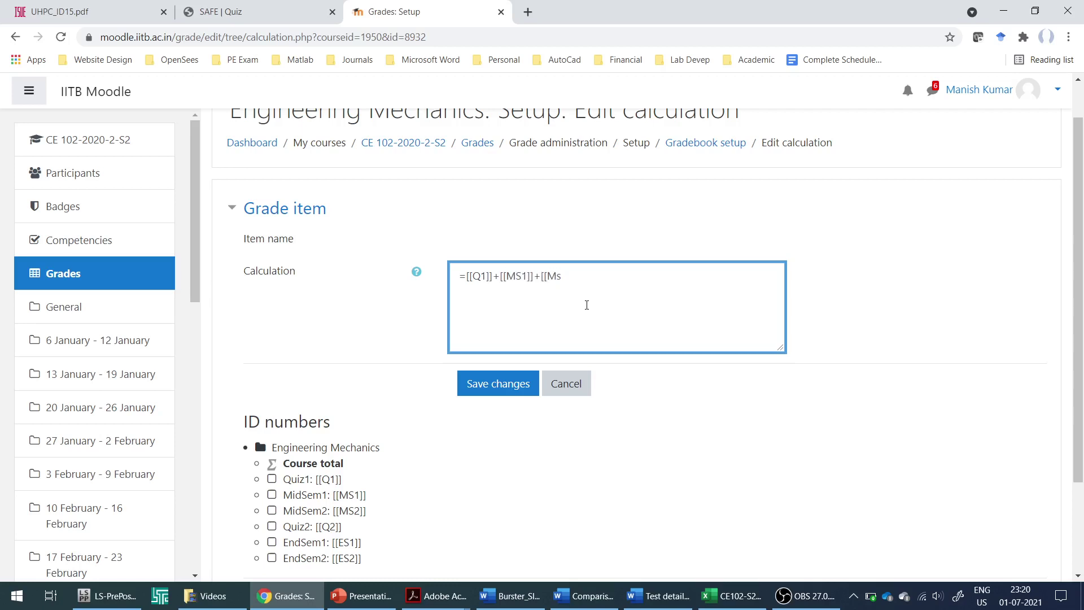
{"action": "type", "text": "2]]+[[Q2]]+"}
{"action": "key", "text": "BackSpace"}
{"action": "key", "text": "BackSpace"}
{"action": "type", "text": "]]+[[ES2"}
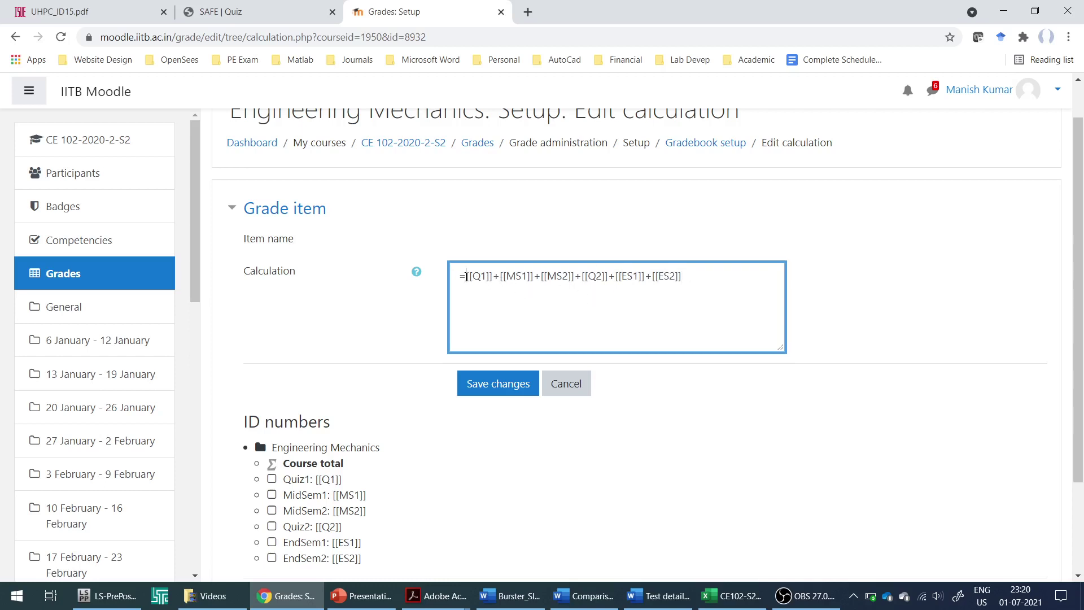
{"action": "type", "text": "0.5"}
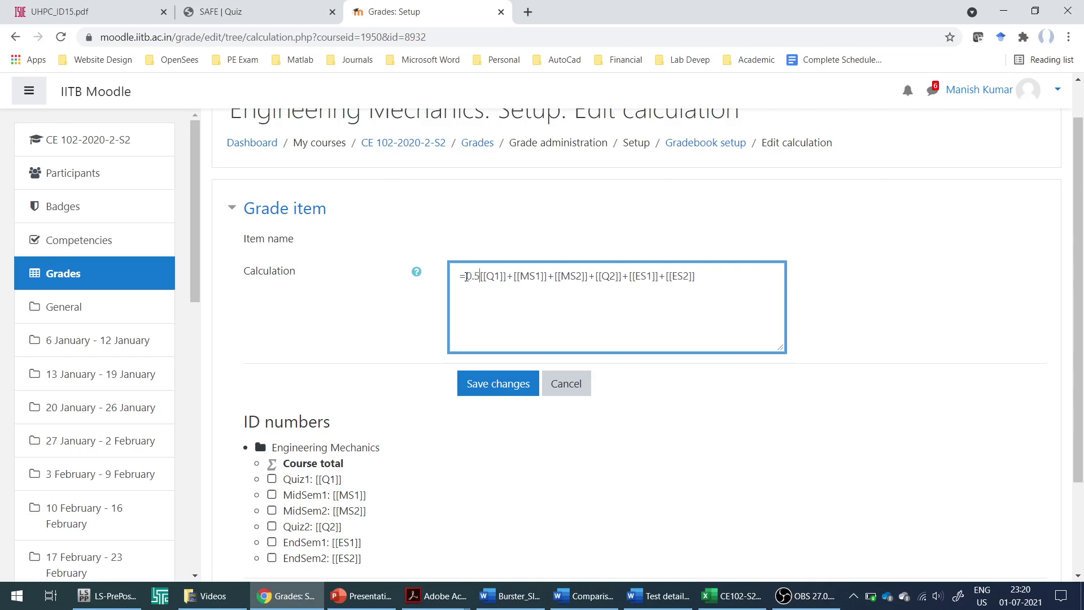
{"action": "type", "text": "*"}
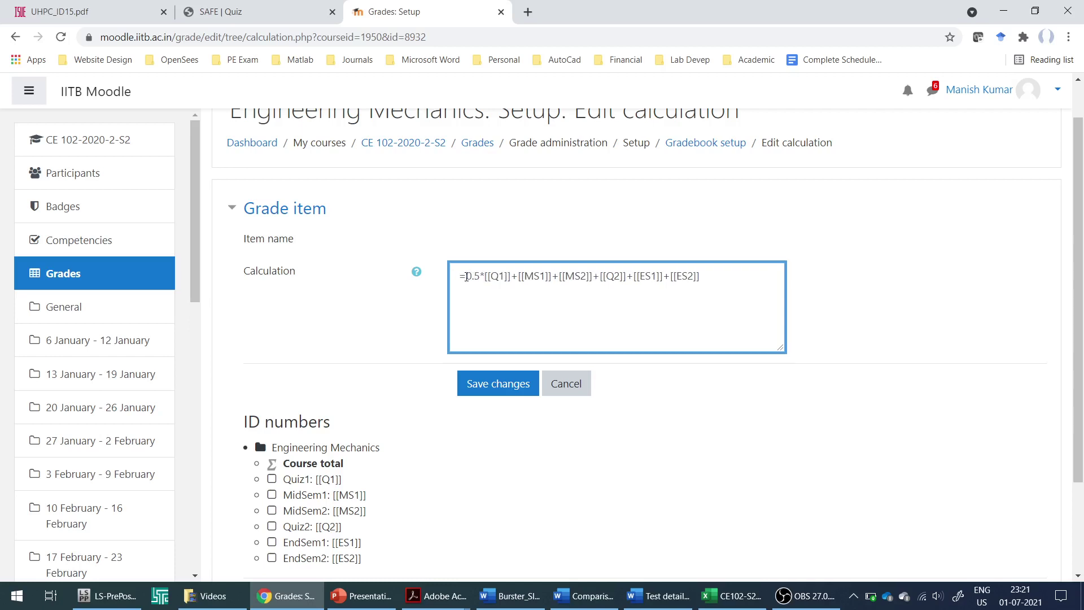
{"action": "key", "text": "BackSpace"}
{"action": "key", "text": "BackSpace"}
{"action": "key", "text": "BackSpace"}
{"action": "key", "text": "BackSpace"}
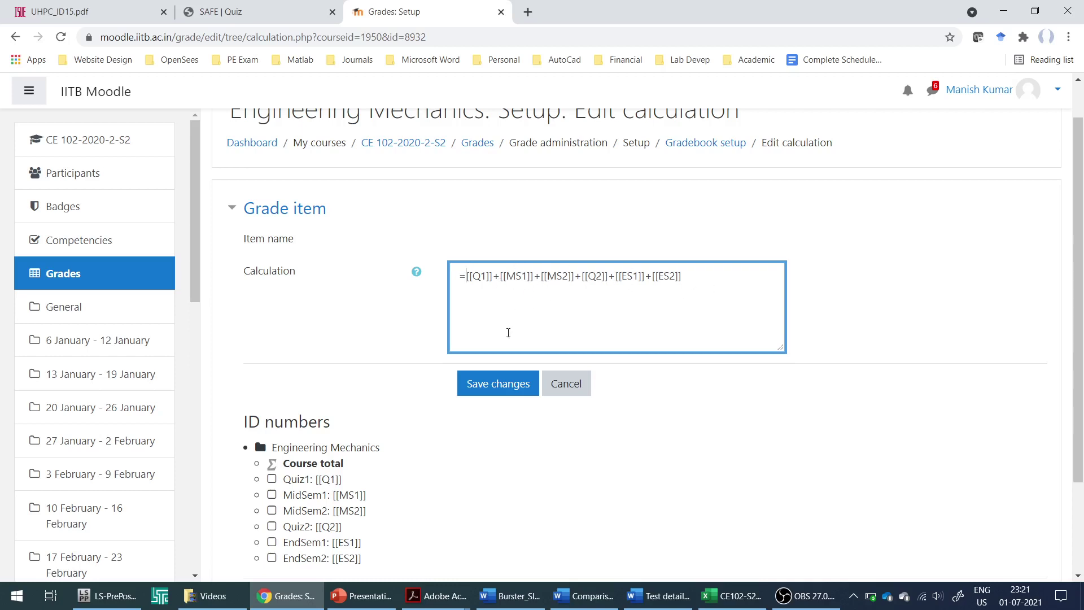
{"action": "scroll", "coordinate": [511, 347], "scroll_direction": "down", "scroll_amount": 1}
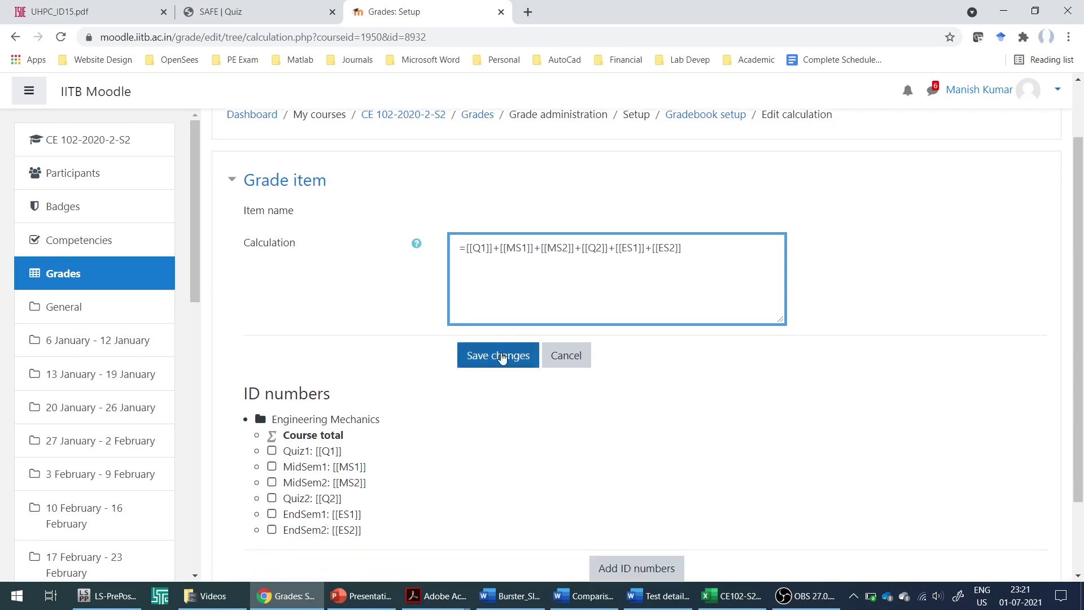
Step: Save the Course total calculation and continue after grades recalculate
{"action": "left_click", "coordinate": [501, 354]}
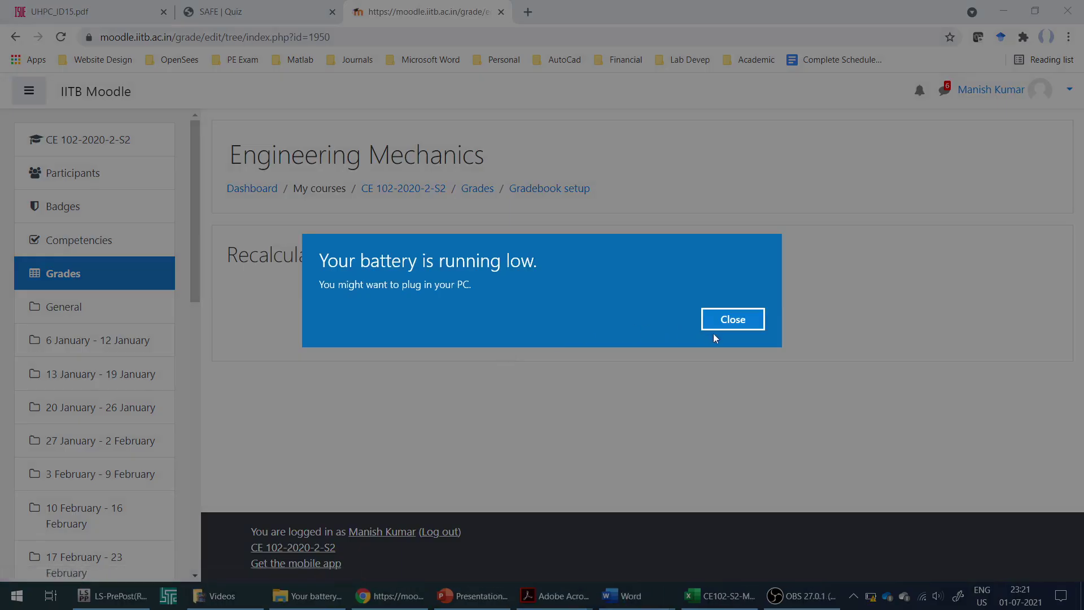
{"action": "left_click", "coordinate": [746, 323]}
{"action": "left_click", "coordinate": [638, 337]}
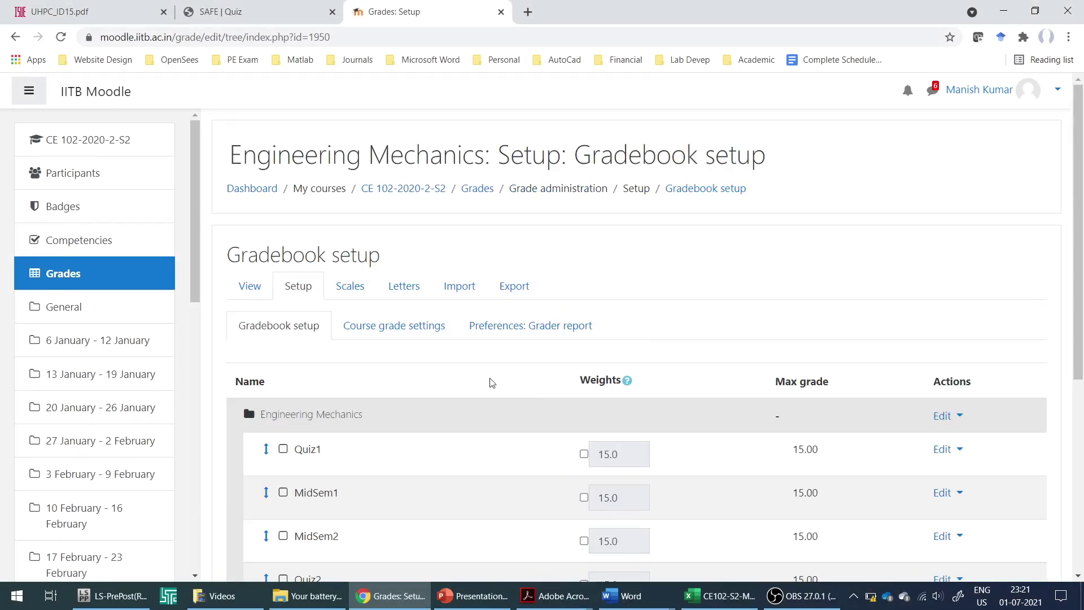
Step: Open the Import tab's Paste from spreadsheet page
{"action": "scroll", "coordinate": [490, 383], "scroll_direction": "down", "scroll_amount": 6}
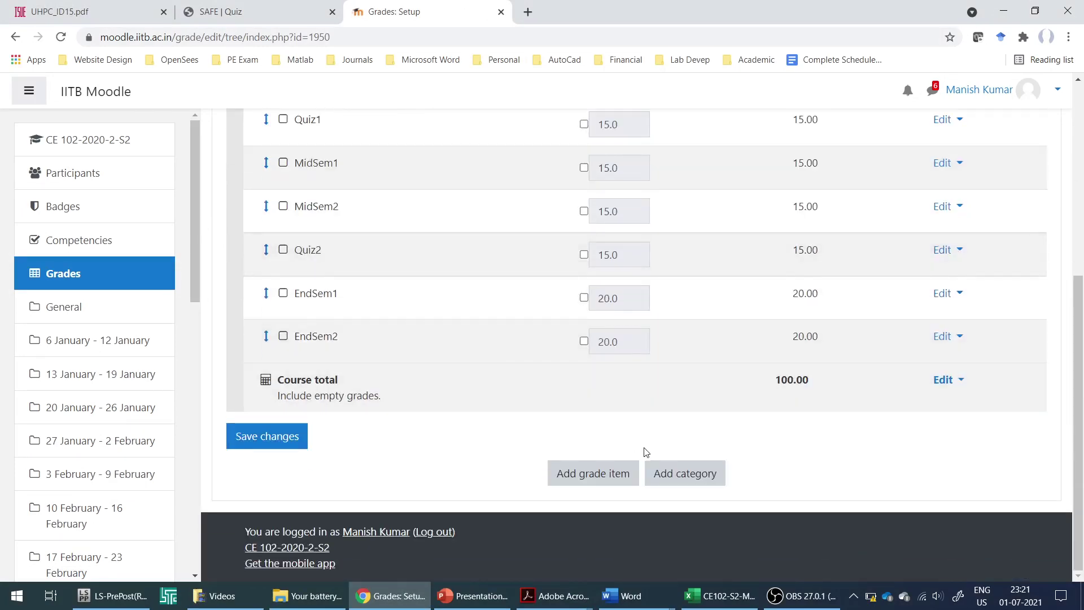
{"action": "scroll", "coordinate": [415, 480], "scroll_direction": "up", "scroll_amount": 5}
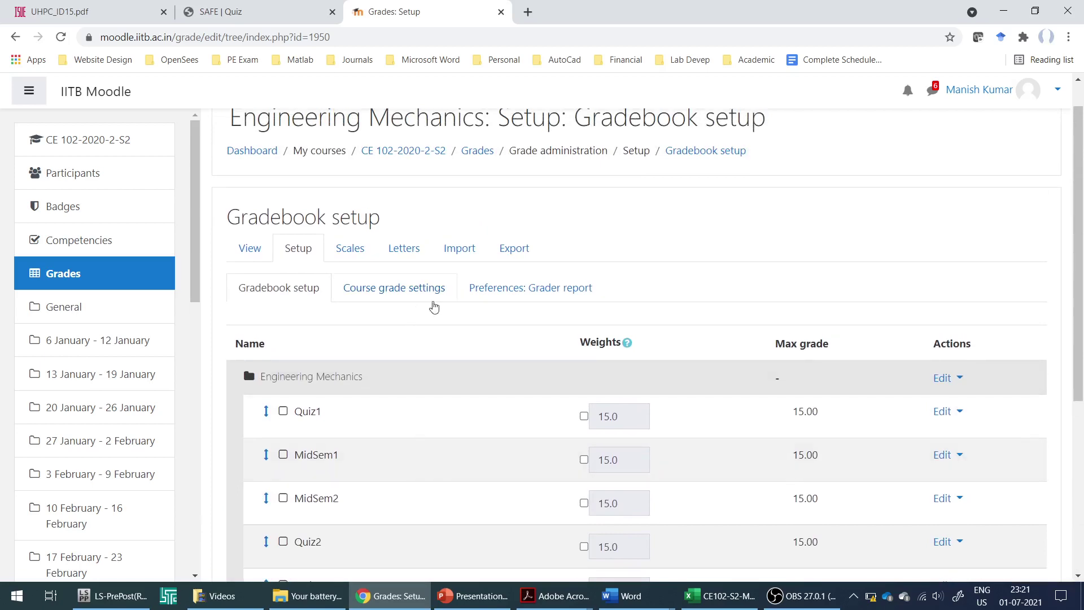
{"action": "scroll", "coordinate": [450, 377], "scroll_direction": "up", "scroll_amount": 1}
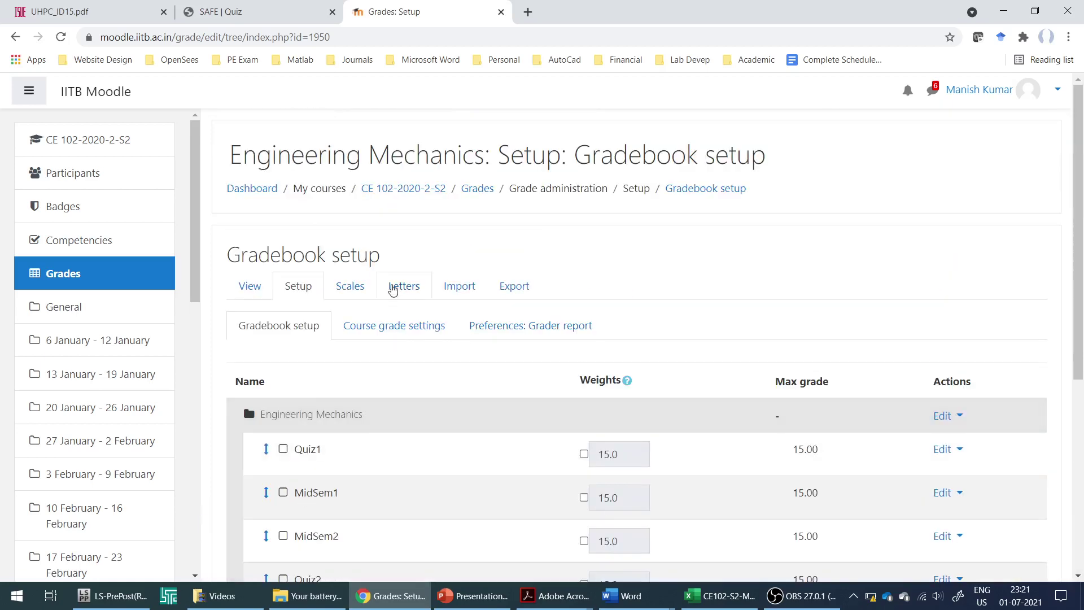
{"action": "left_click", "coordinate": [473, 299]}
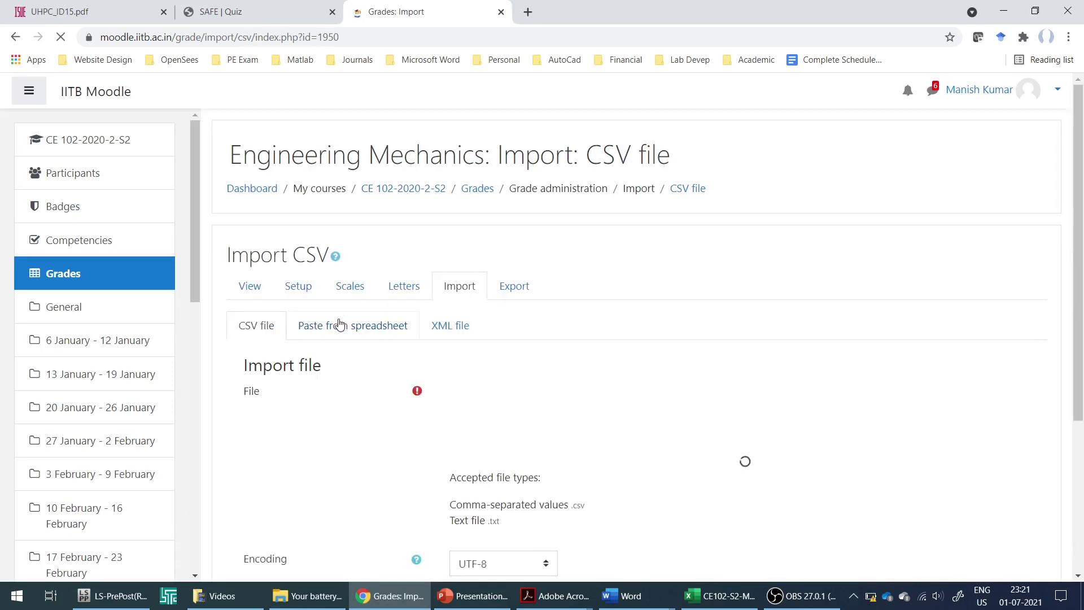
{"action": "left_click", "coordinate": [339, 324]}
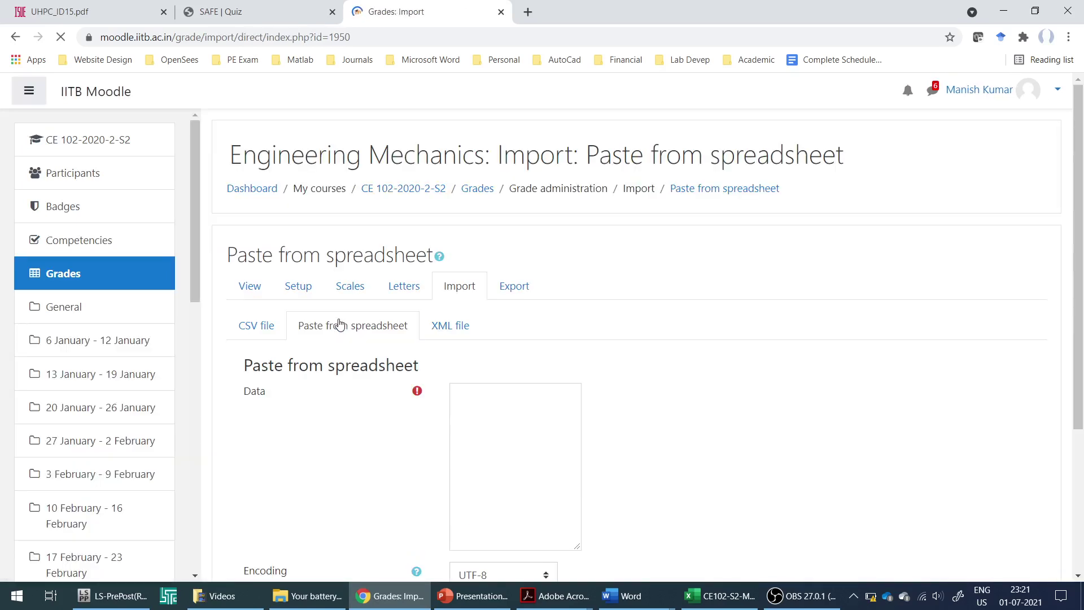
Step: Select the whole CE102 marks table A1:K93 in Excel, then return to Moodle's paste page
{"action": "left_click", "coordinate": [720, 595]}
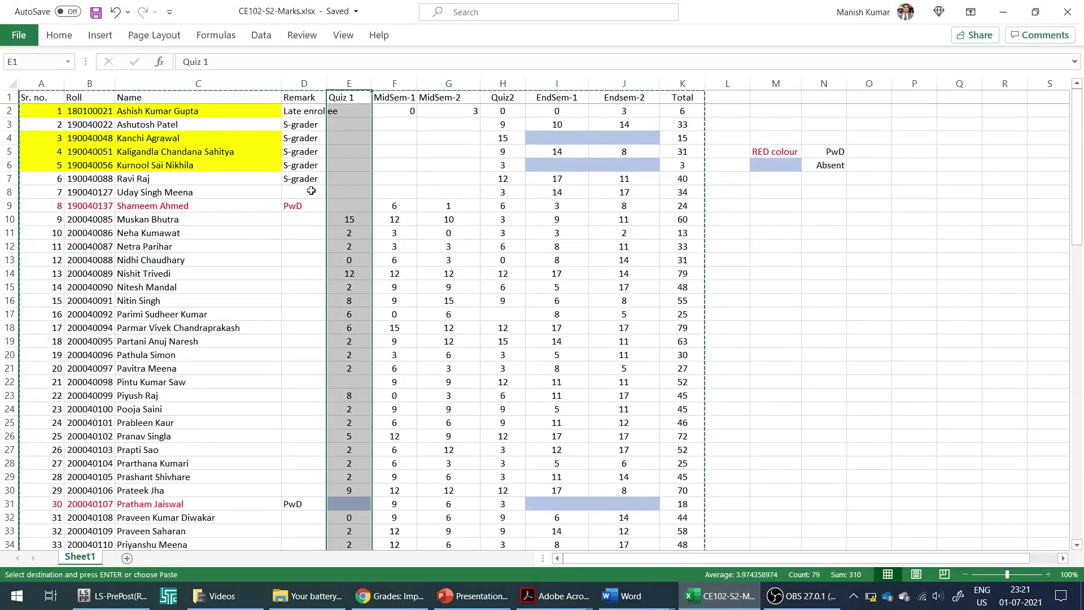
{"action": "left_click", "coordinate": [47, 96]}
{"action": "key", "text": "ctrl+shift+Right"}
{"action": "key", "text": "ctrl+shift+Down"}
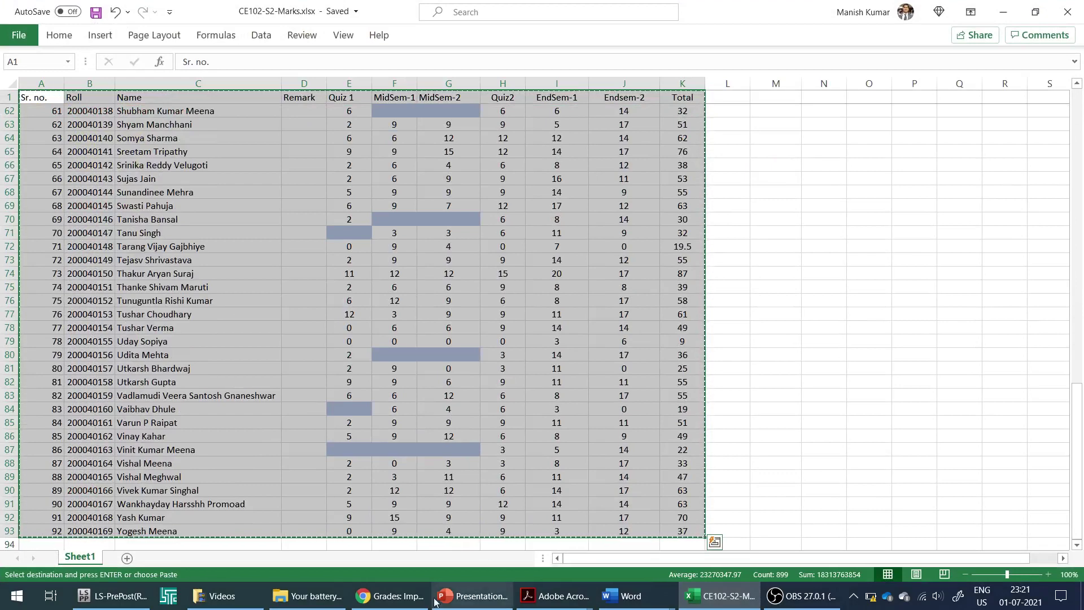
{"action": "left_click", "coordinate": [399, 604]}
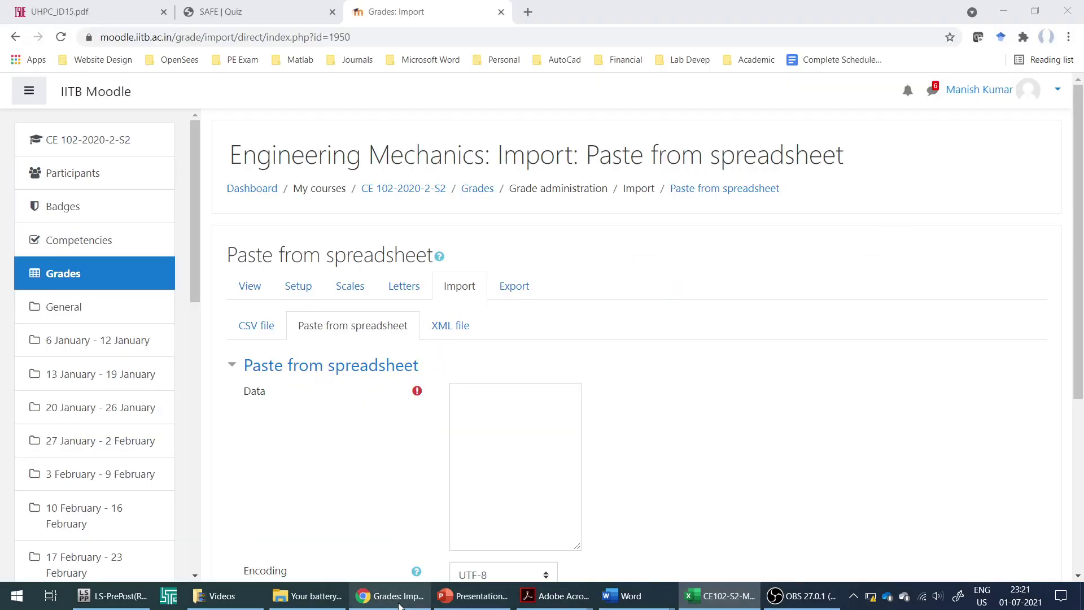
Step: Paste the marks table into Data, set Preview rows to 100, and upload it for preview
{"action": "left_click", "coordinate": [475, 446]}
{"action": "key", "text": "ctrl+v"}
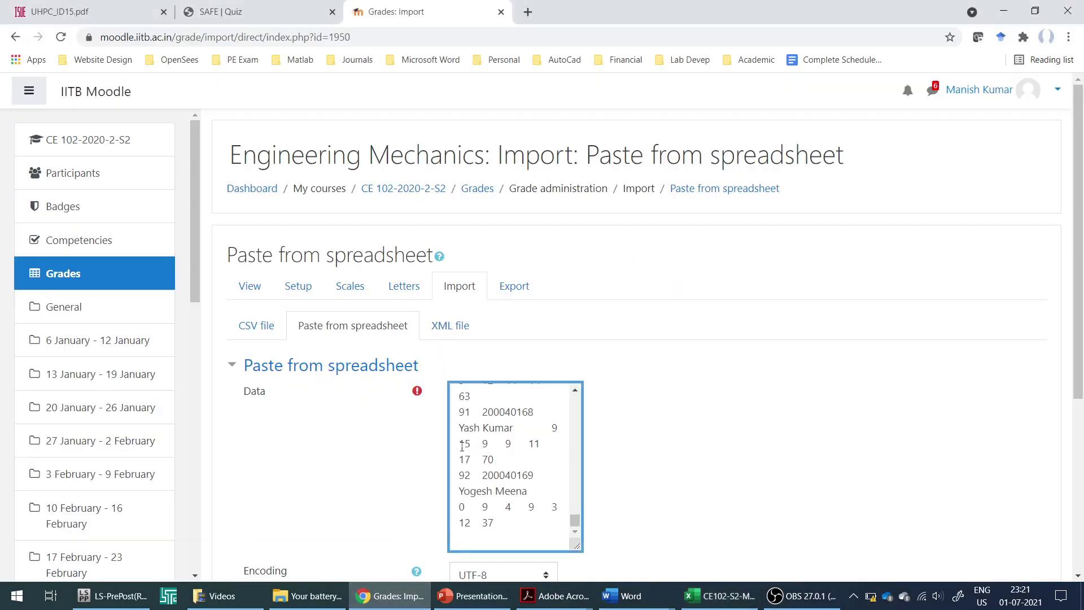
{"action": "scroll", "coordinate": [339, 432], "scroll_direction": "down", "scroll_amount": 5}
{"action": "left_click", "coordinate": [470, 372]}
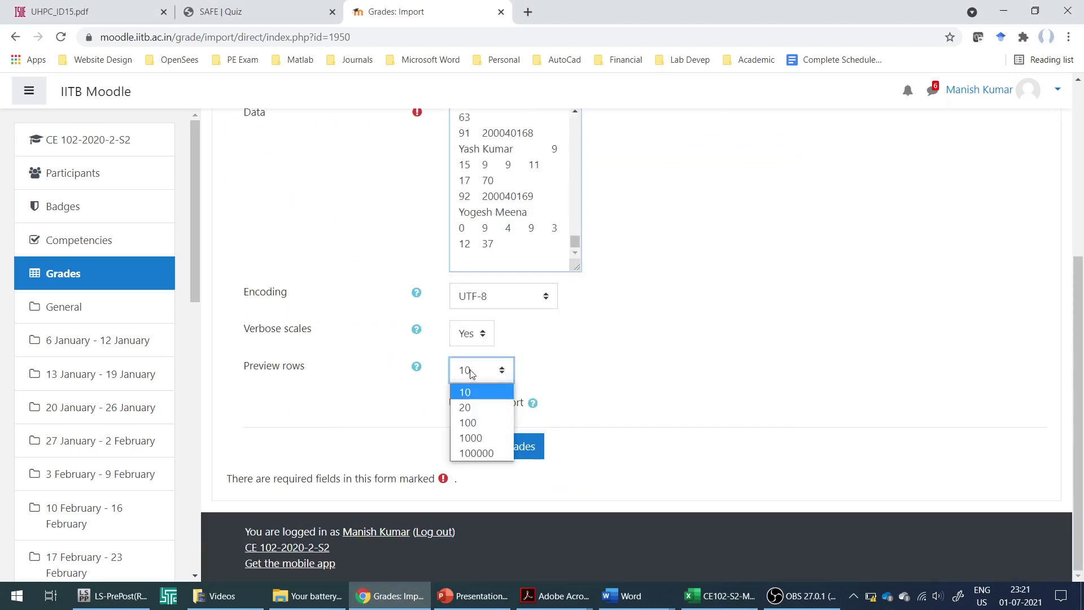
{"action": "left_click", "coordinate": [473, 423]}
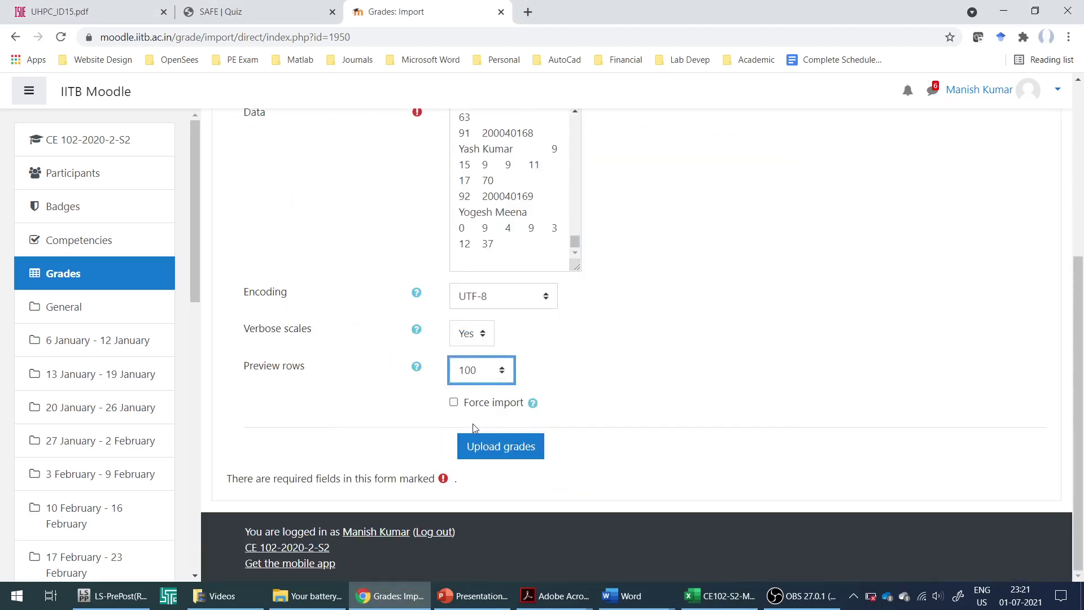
{"action": "left_click", "coordinate": [491, 447]}
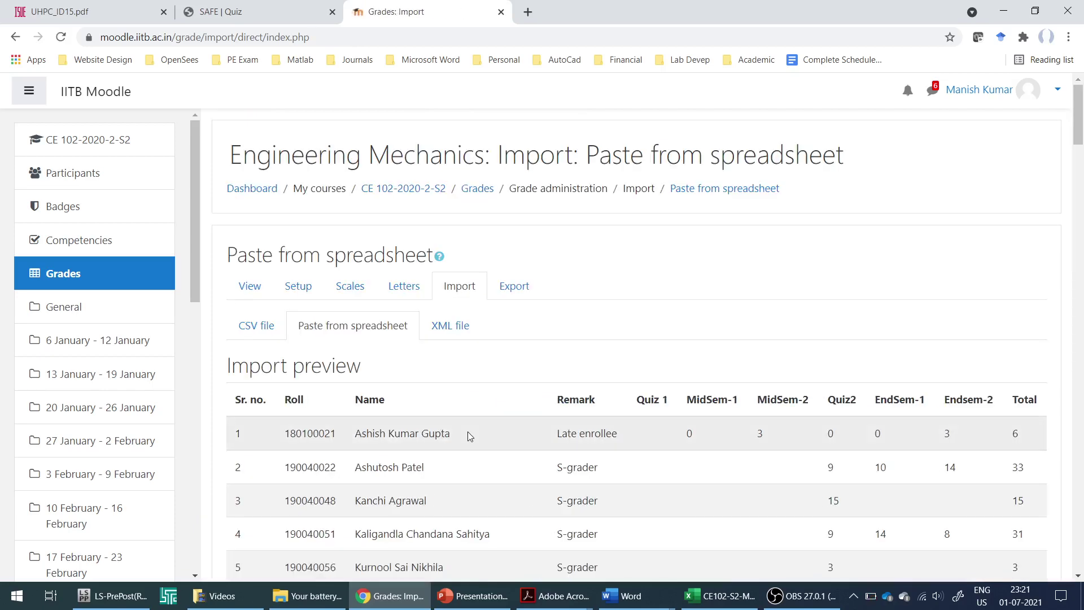
{"action": "scroll", "coordinate": [468, 431], "scroll_direction": "down", "scroll_amount": 9}
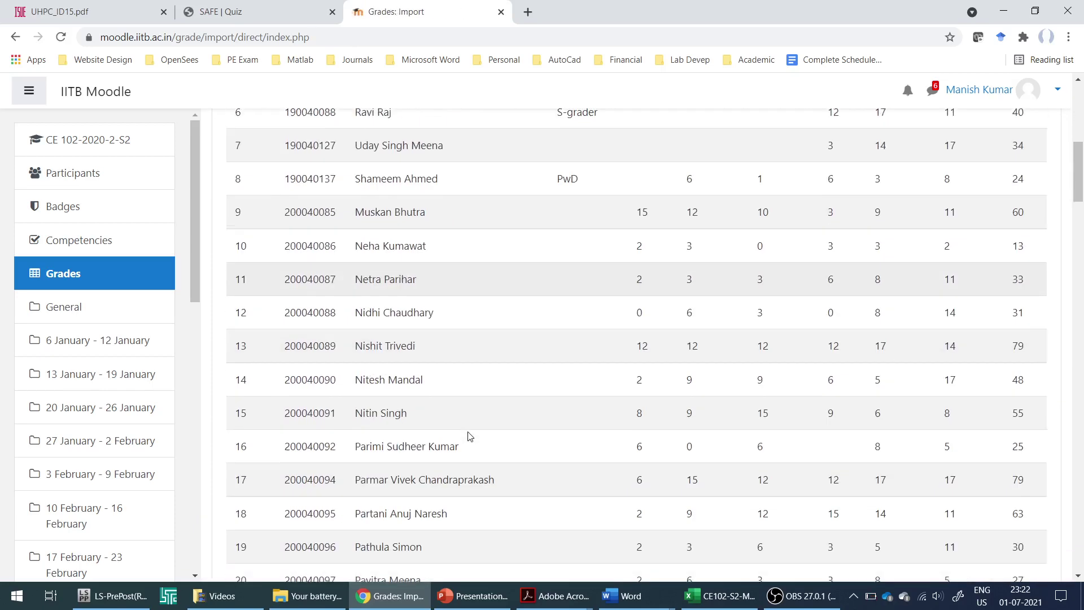
{"action": "scroll", "coordinate": [468, 435], "scroll_direction": "down", "scroll_amount": 13}
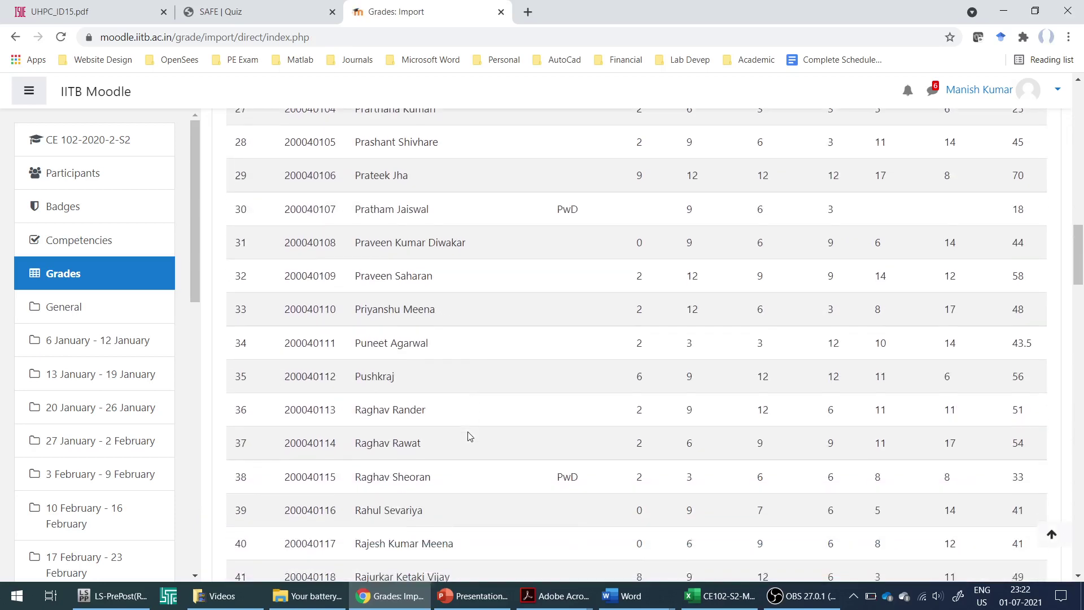
Step: After checking the workbook's columns, set Map from to the Roll column
{"action": "scroll", "coordinate": [467, 436], "scroll_direction": "down", "scroll_amount": 20}
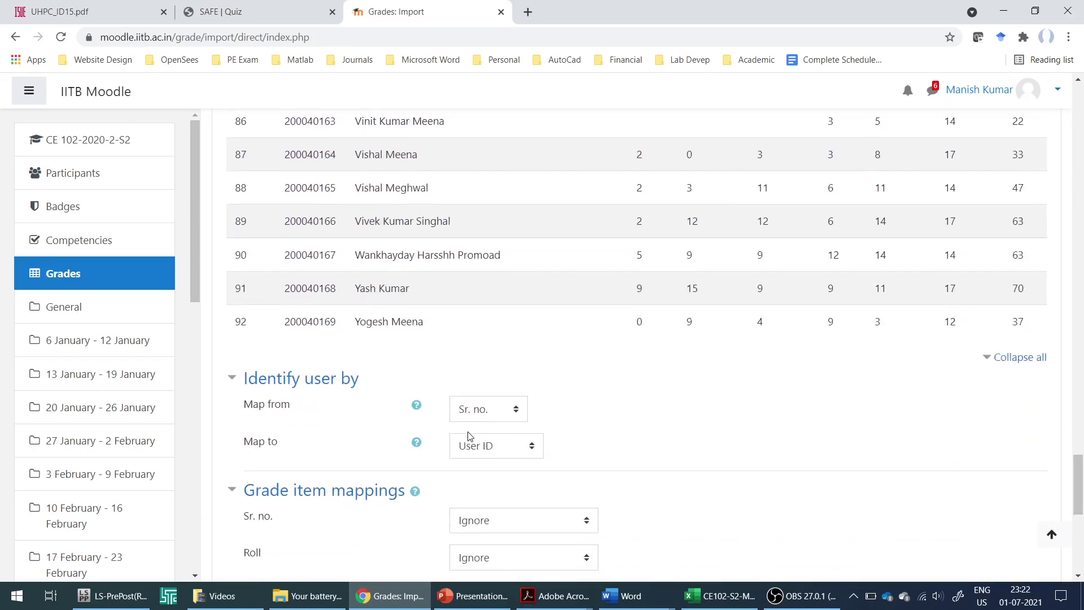
{"action": "left_click", "coordinate": [480, 408]}
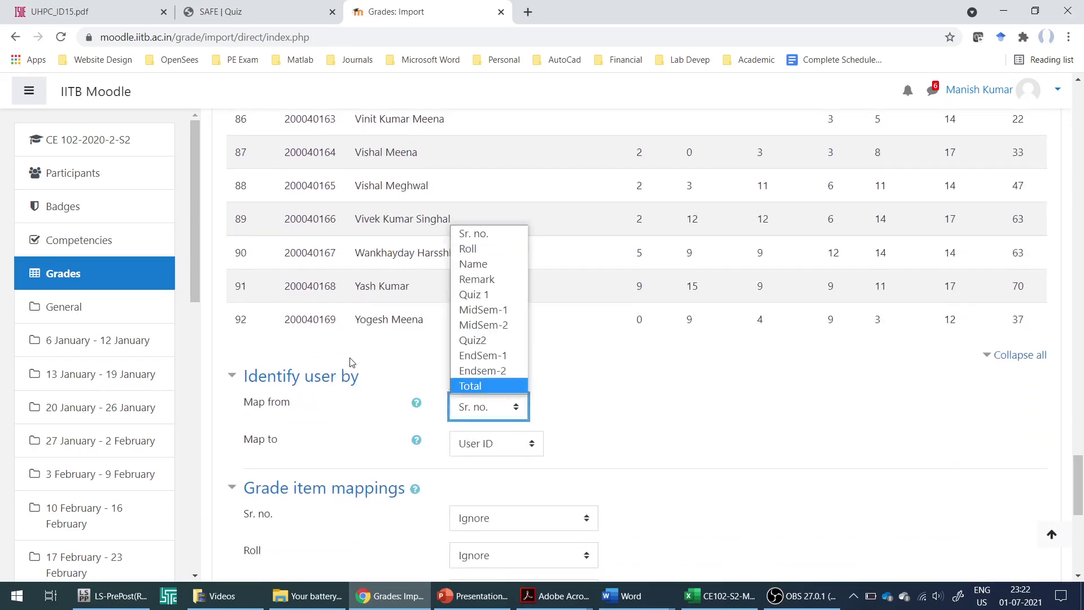
{"action": "left_click", "coordinate": [721, 600]}
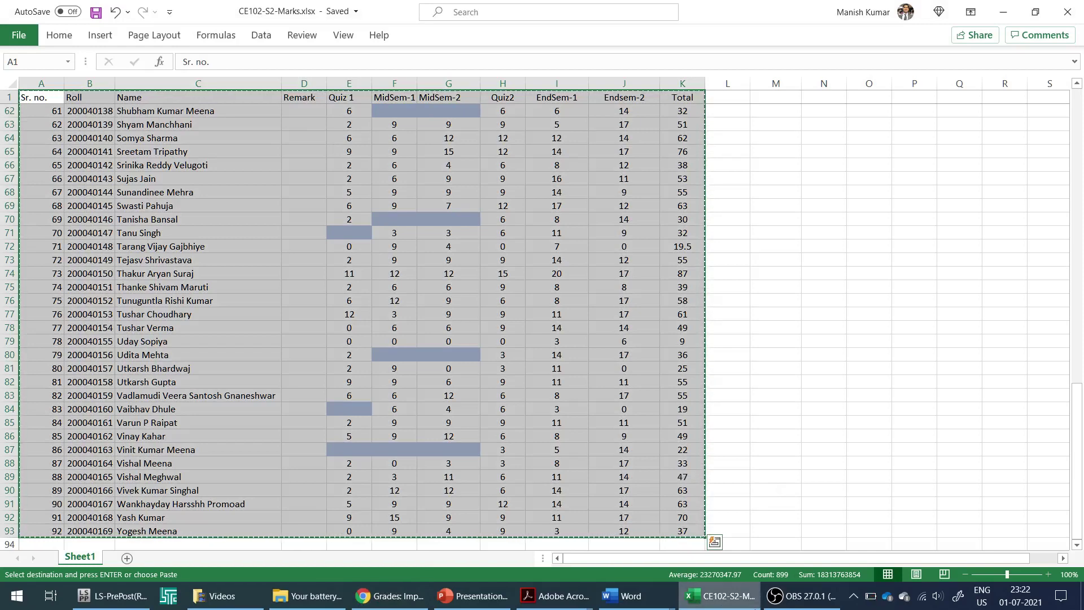
{"action": "key", "text": "alt+Tab"}
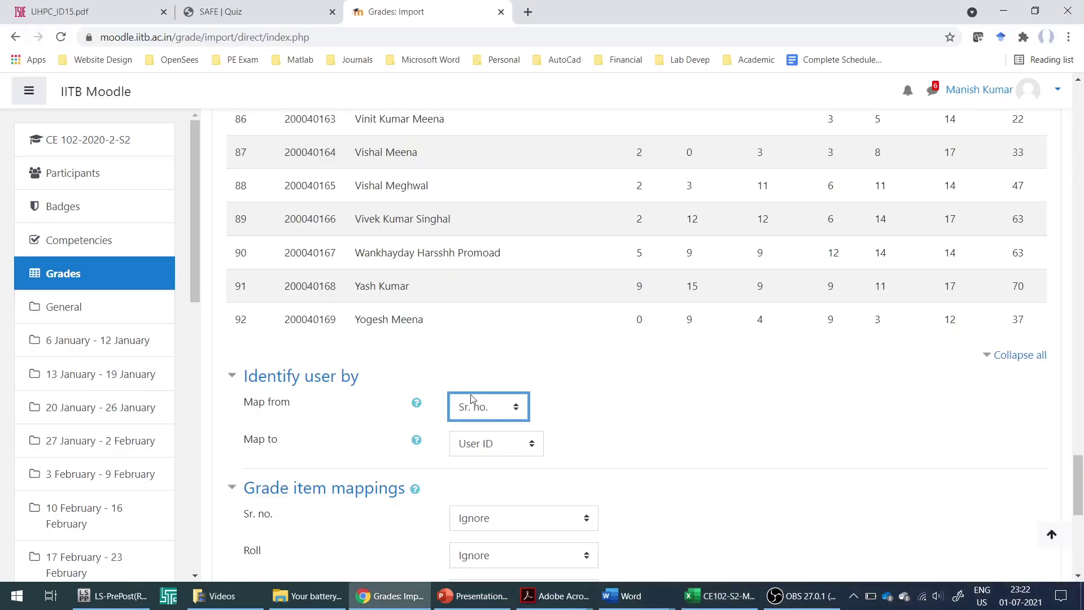
{"action": "left_click", "coordinate": [482, 408]}
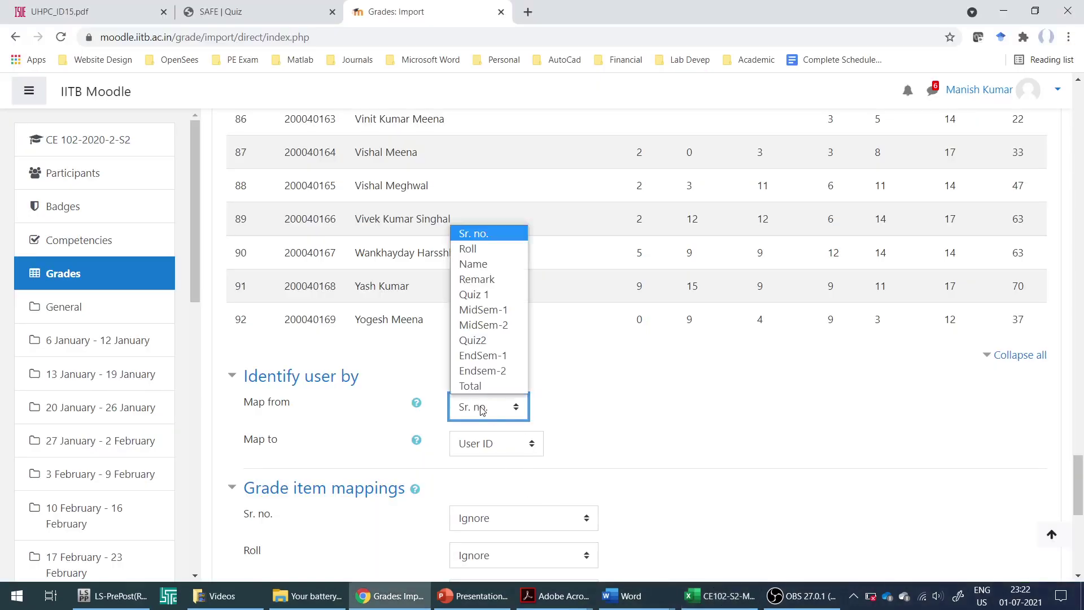
{"action": "left_click", "coordinate": [479, 249]}
Step: After checking the roll numbers in column B, set Map to to ID number
{"action": "left_click", "coordinate": [720, 595]}
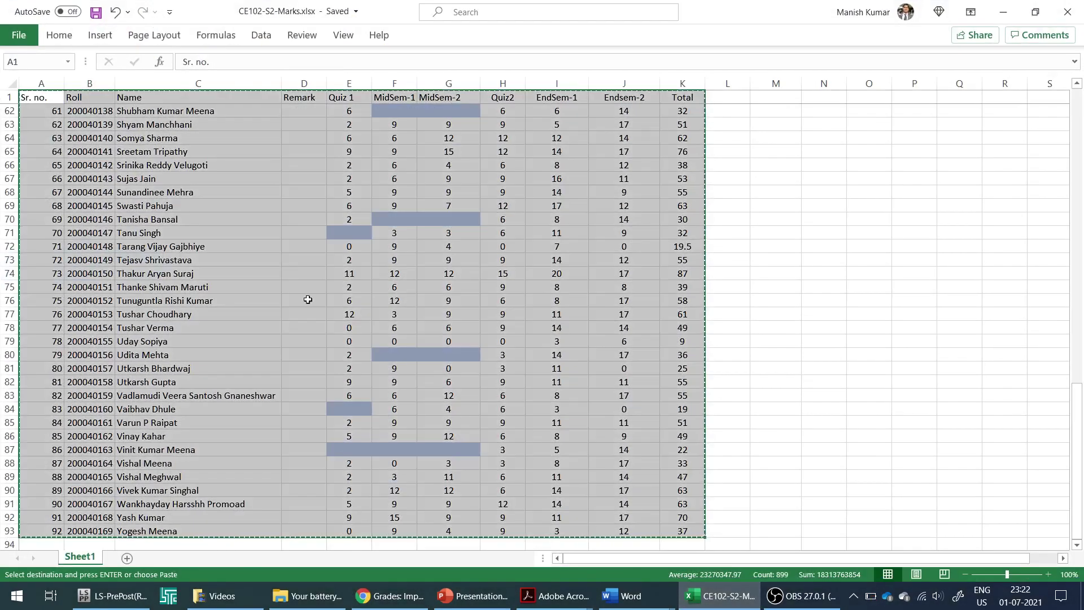
{"action": "left_click", "coordinate": [89, 83]}
{"action": "key", "text": "alt+Tab"}
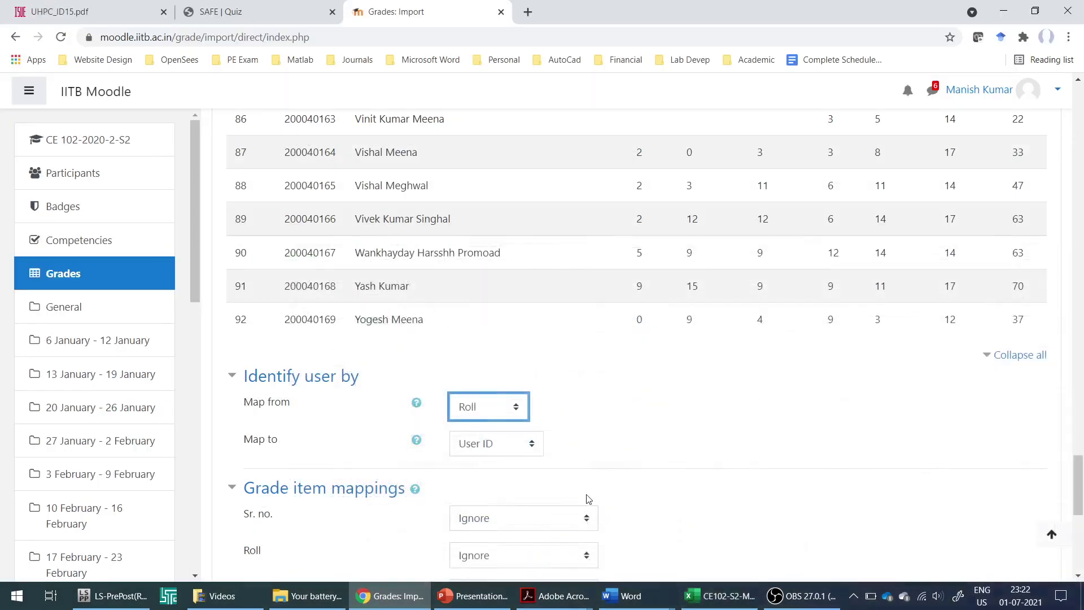
{"action": "left_click", "coordinate": [485, 445]}
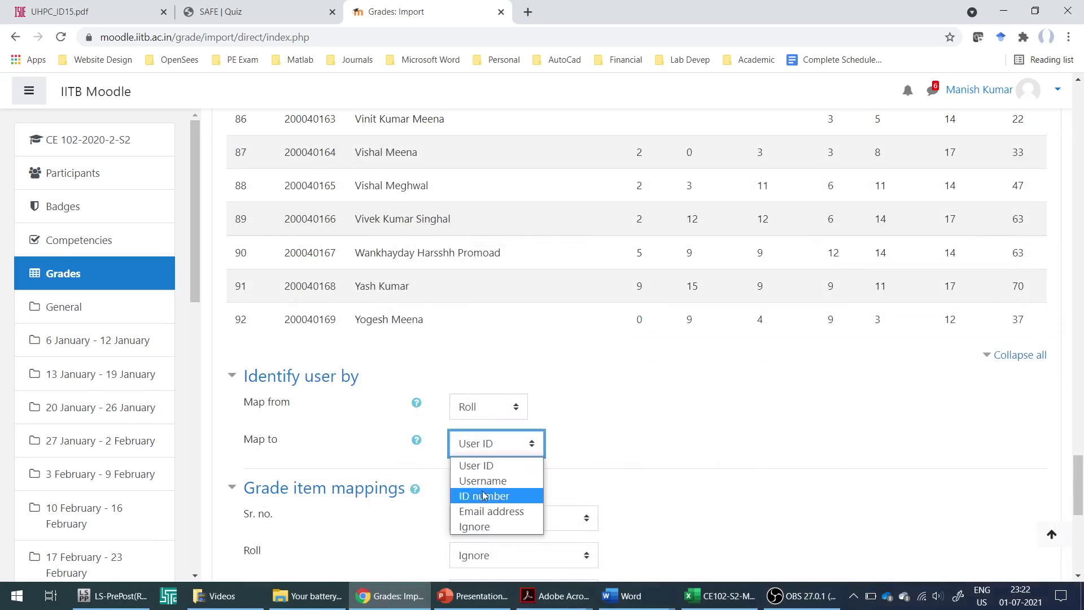
{"action": "left_click", "coordinate": [484, 497]}
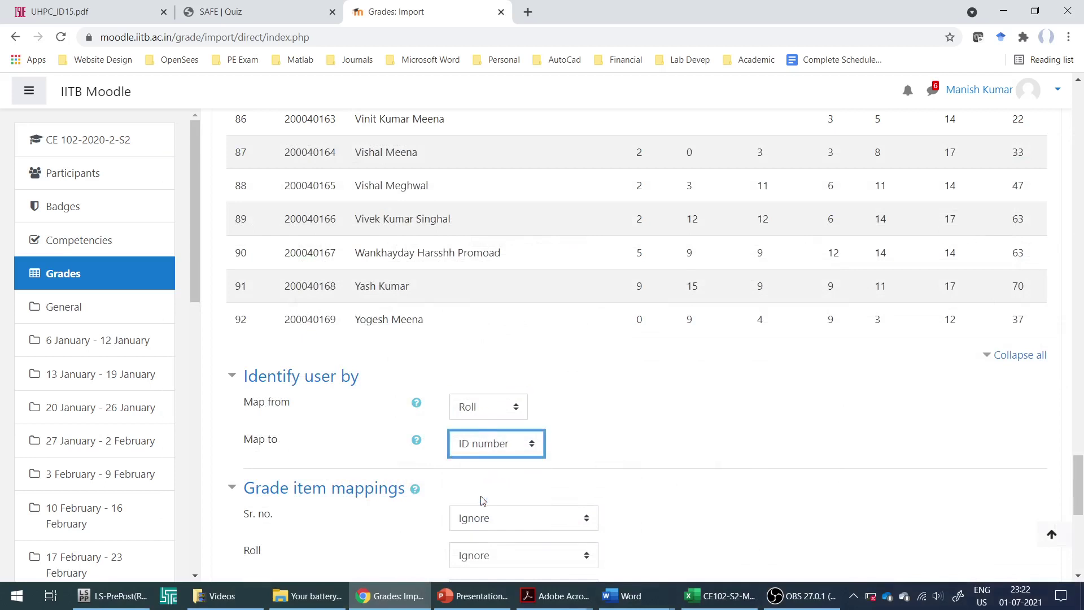
{"action": "left_click", "coordinate": [636, 448]}
Step: Map the Quiz 1, MidSem-1 and MidSem-2 columns to Quiz1, MidSem1 and MidSem2
{"action": "scroll", "coordinate": [635, 448], "scroll_direction": "down", "scroll_amount": 5}
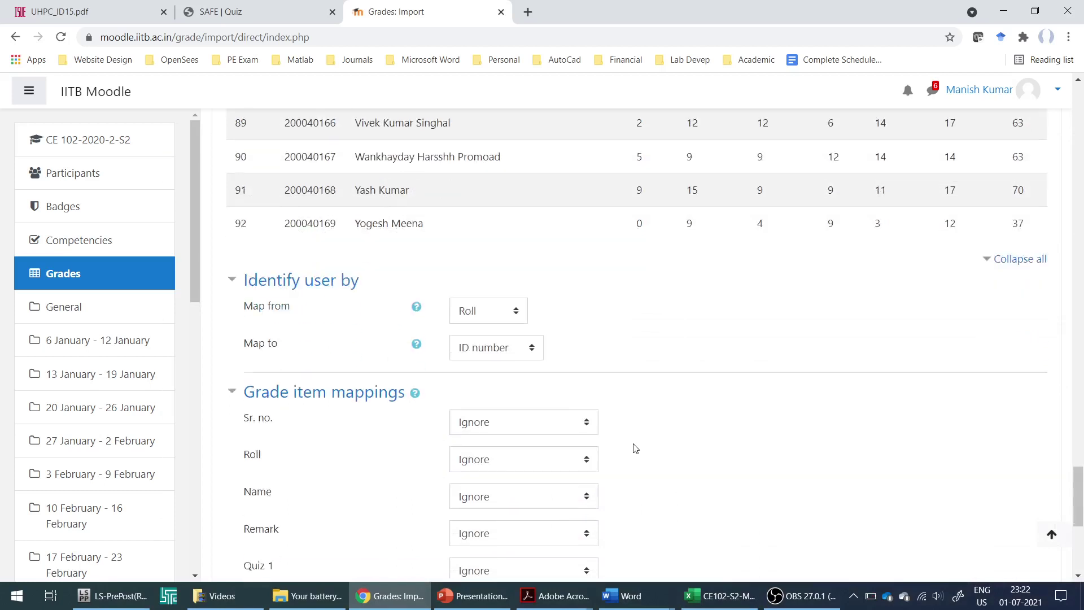
{"action": "scroll", "coordinate": [636, 448], "scroll_direction": "down", "scroll_amount": 1}
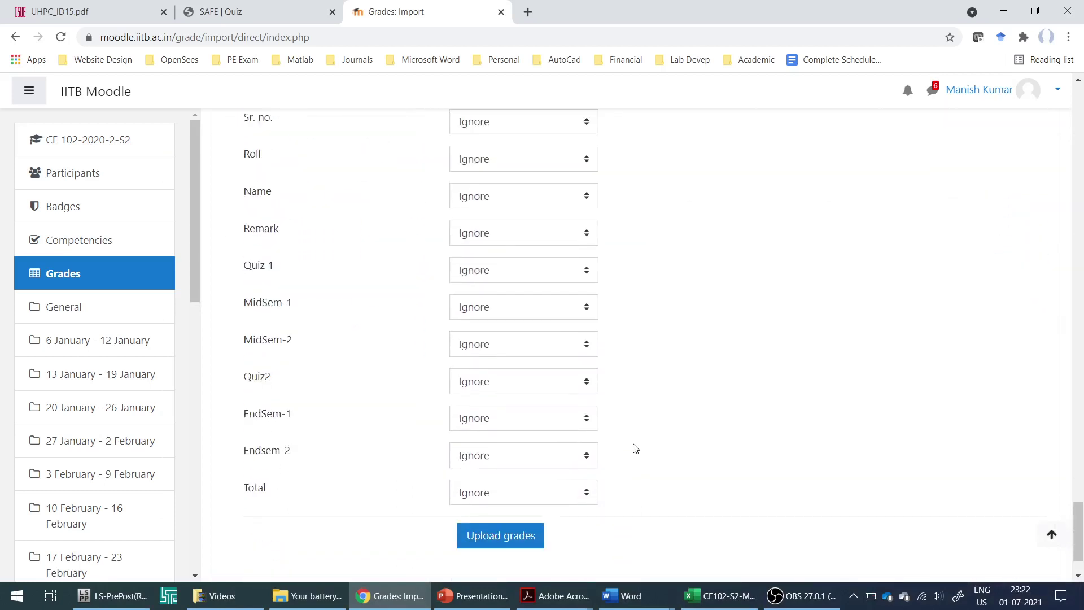
{"action": "scroll", "coordinate": [636, 448], "scroll_direction": "up", "scroll_amount": 1}
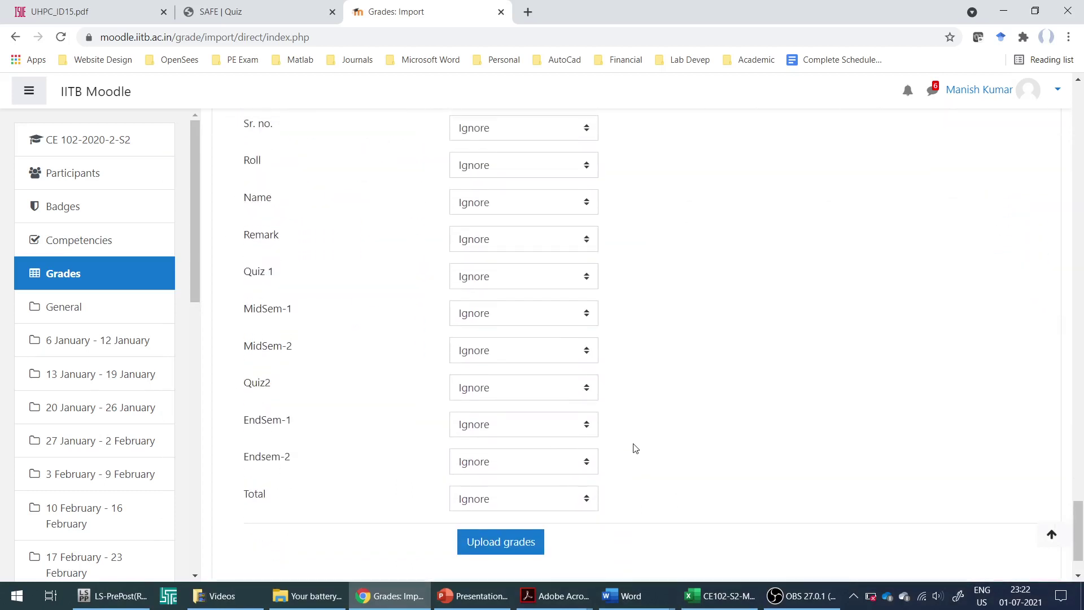
{"action": "left_click", "coordinate": [496, 285]}
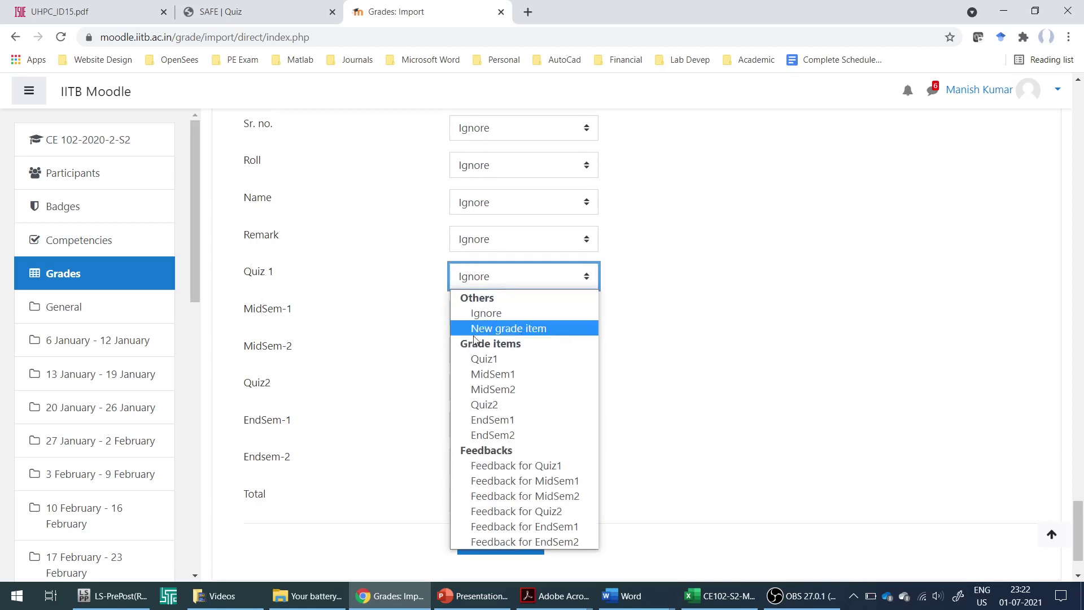
{"action": "left_click", "coordinate": [482, 359]}
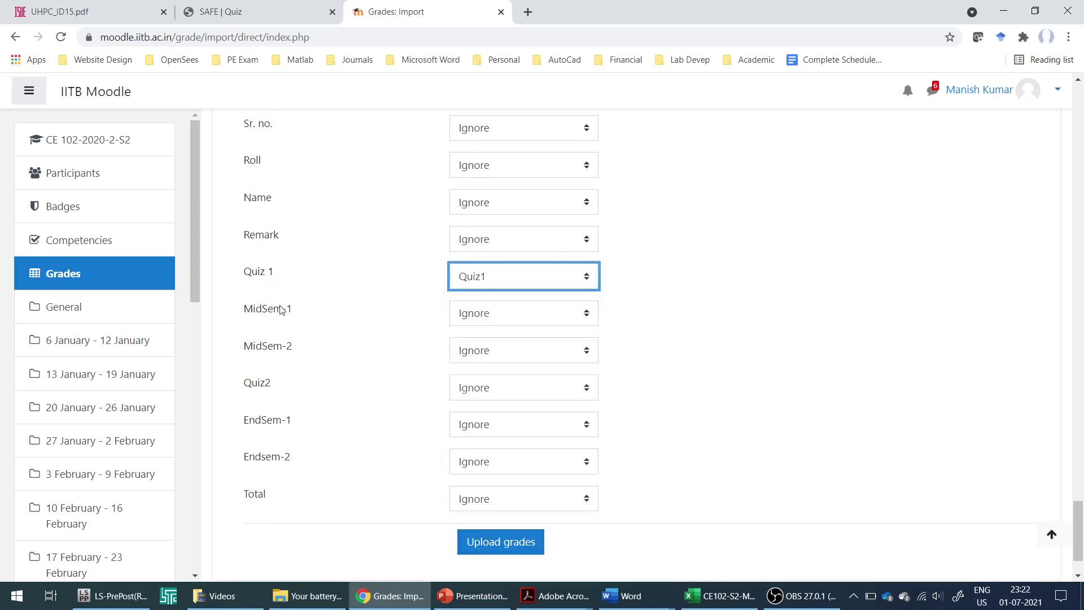
{"action": "left_click", "coordinate": [480, 316]}
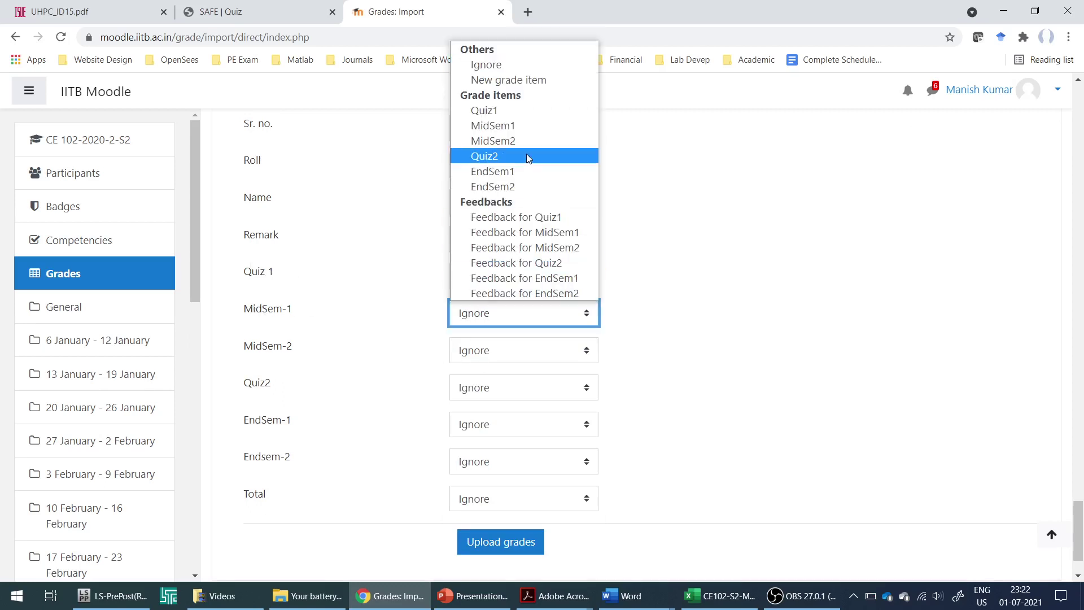
{"action": "left_click", "coordinate": [510, 126]}
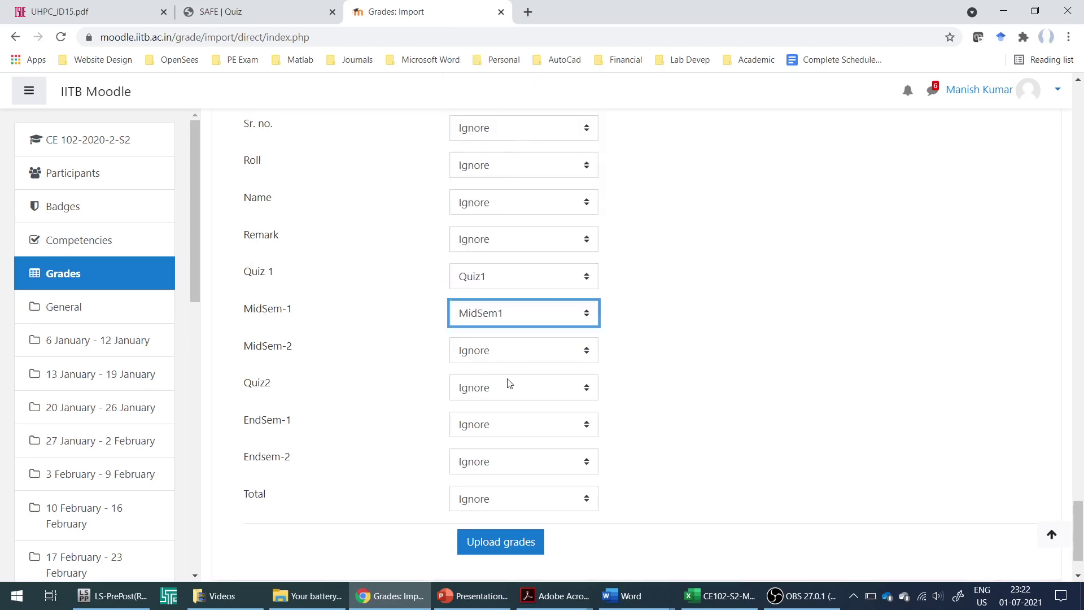
{"action": "left_click", "coordinate": [490, 350]}
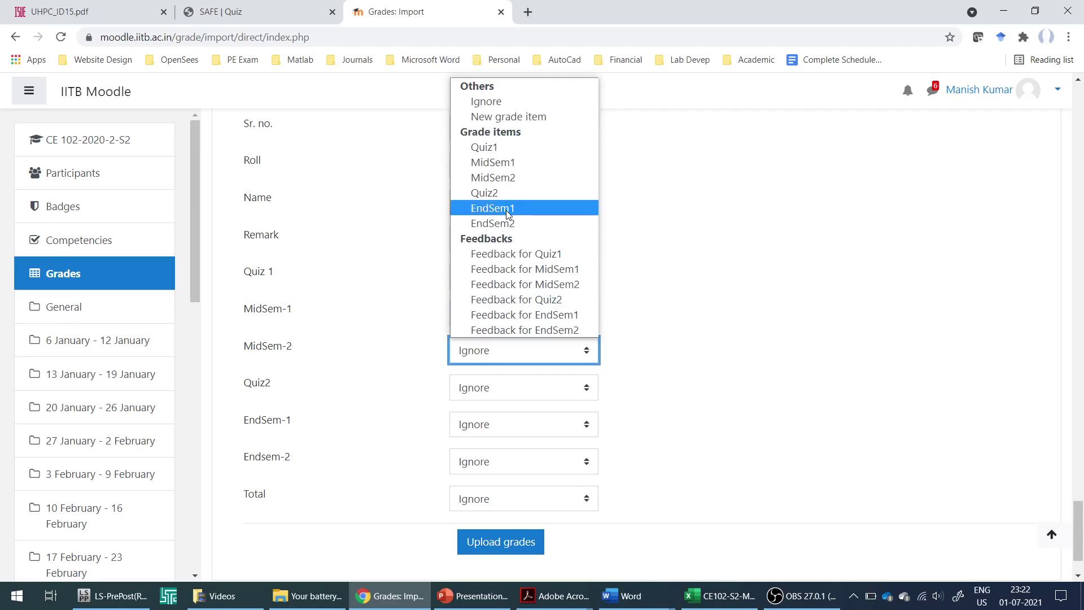
{"action": "left_click", "coordinate": [485, 179]}
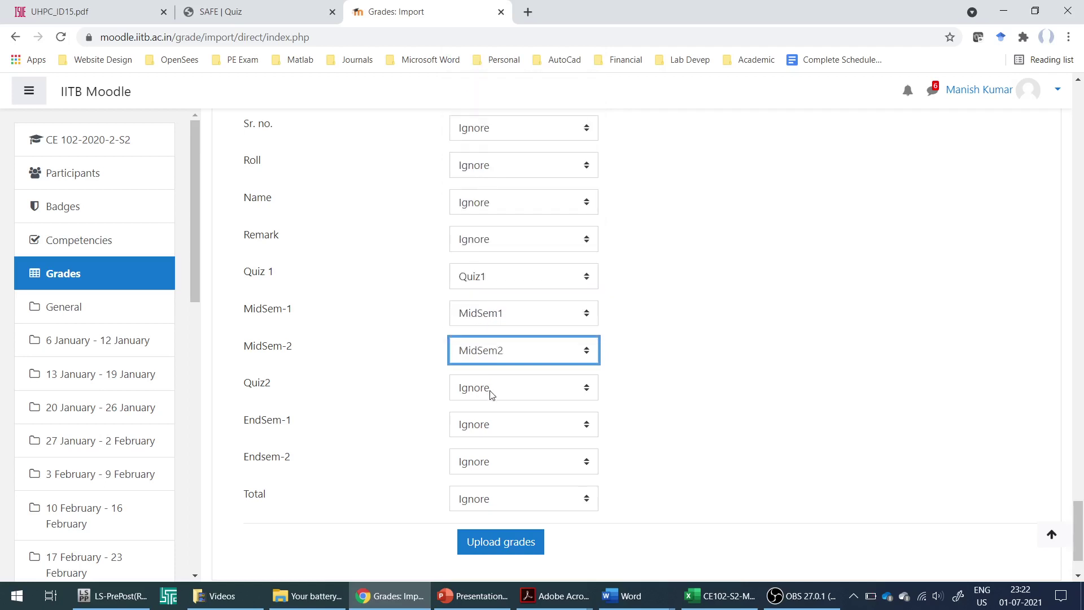
Step: Map Quiz2, EndSem-1 and Endsem-2 to Quiz2, EndSem1 and EndSem2, then upload the grades
{"action": "left_click", "coordinate": [490, 389]}
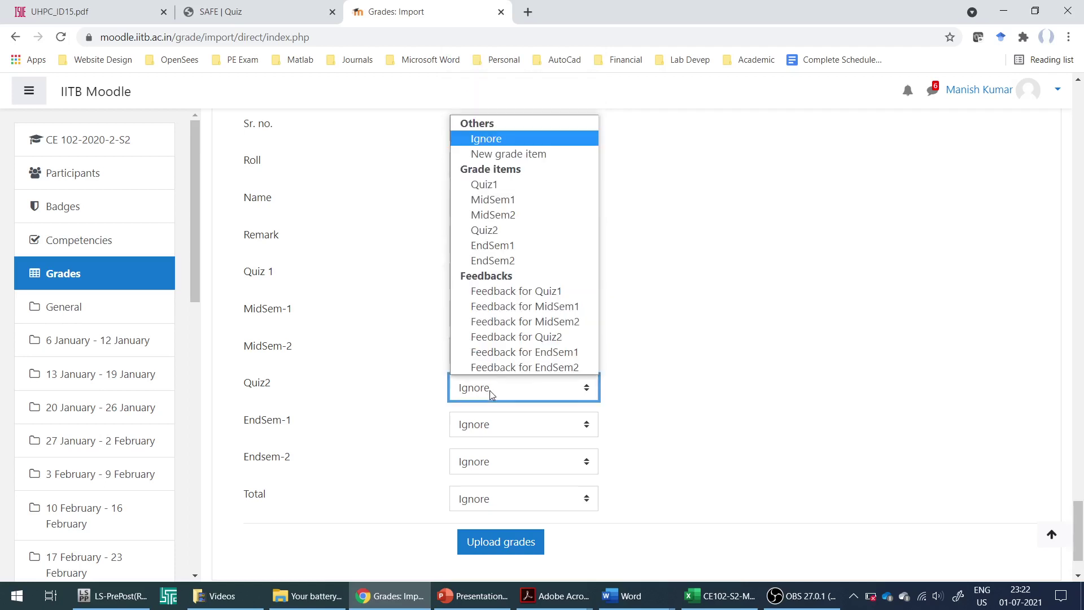
{"action": "left_click", "coordinate": [490, 231]}
{"action": "left_click", "coordinate": [488, 427]}
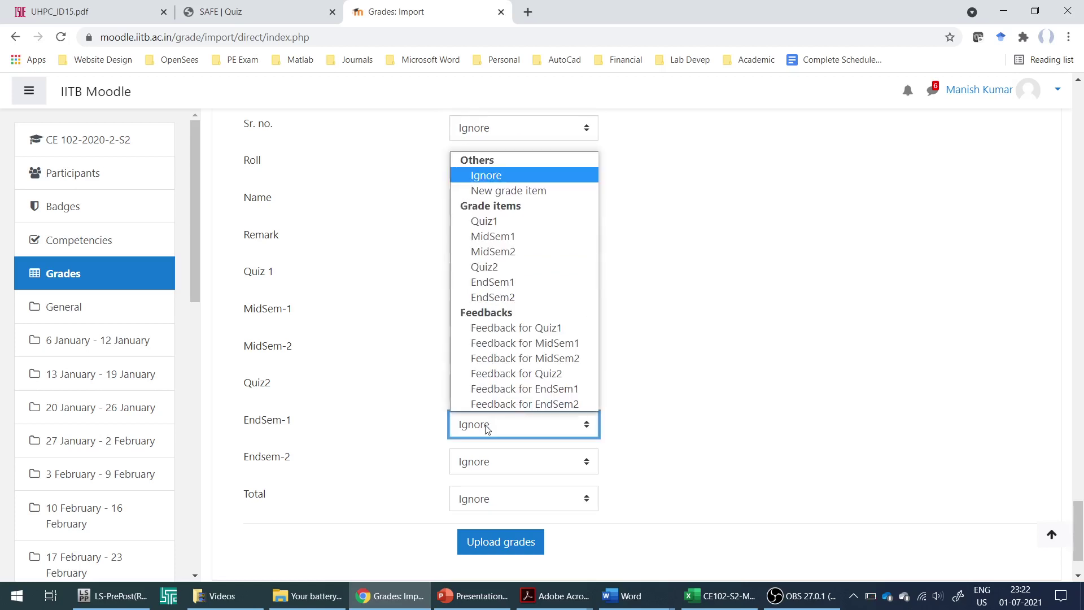
{"action": "left_click", "coordinate": [497, 276]}
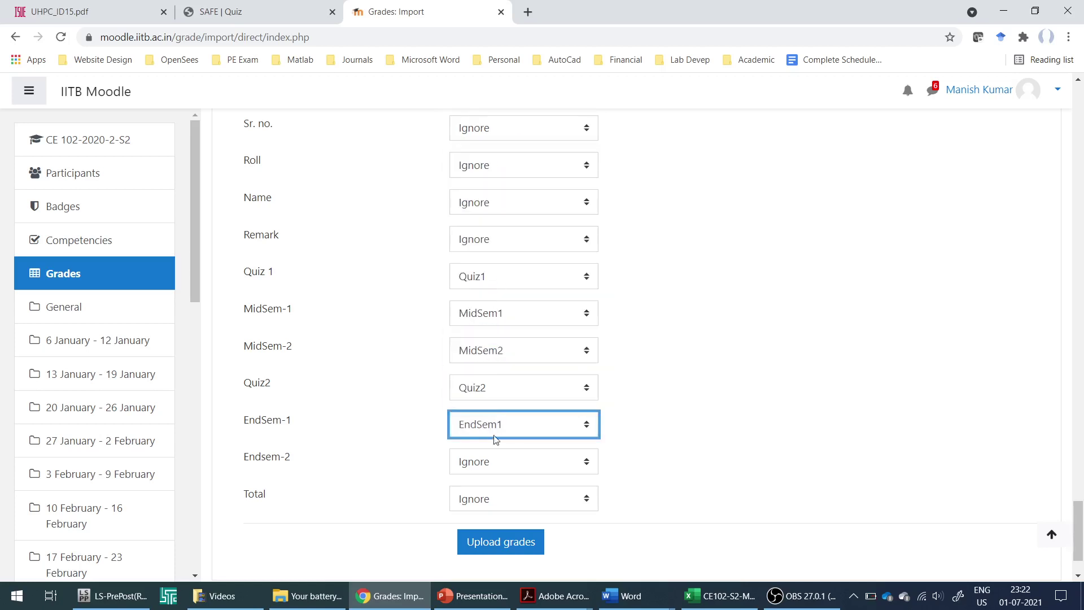
{"action": "left_click", "coordinate": [490, 462]}
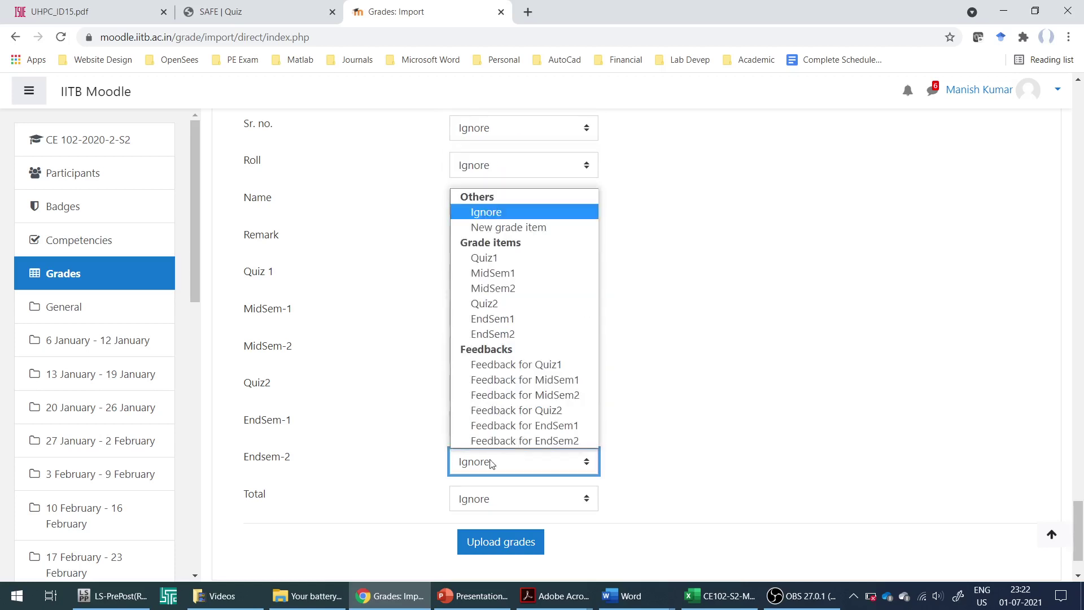
{"action": "left_click", "coordinate": [504, 336]}
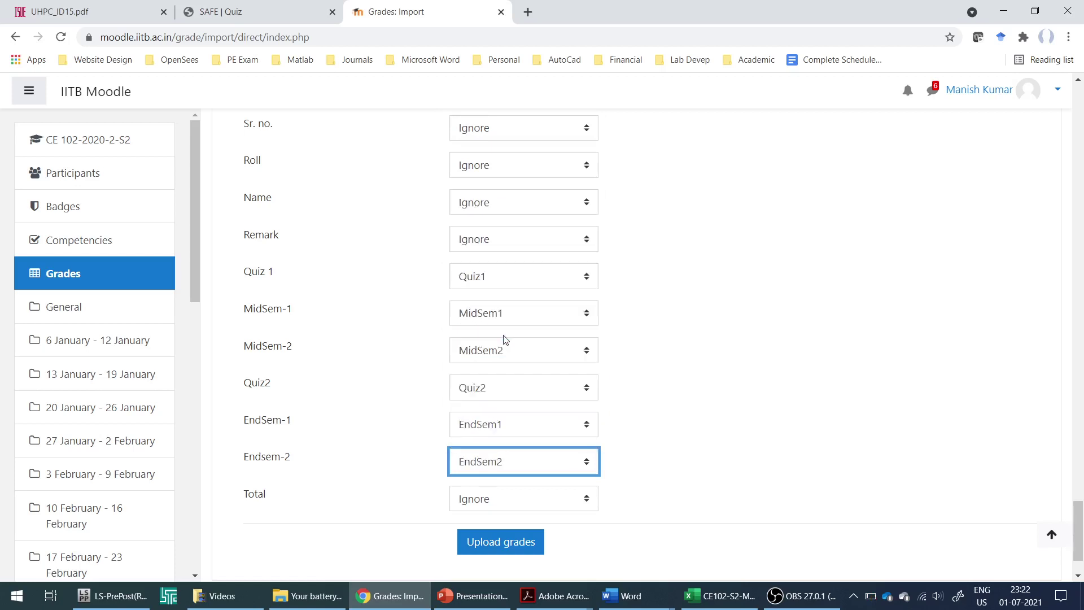
{"action": "left_click", "coordinate": [495, 544]}
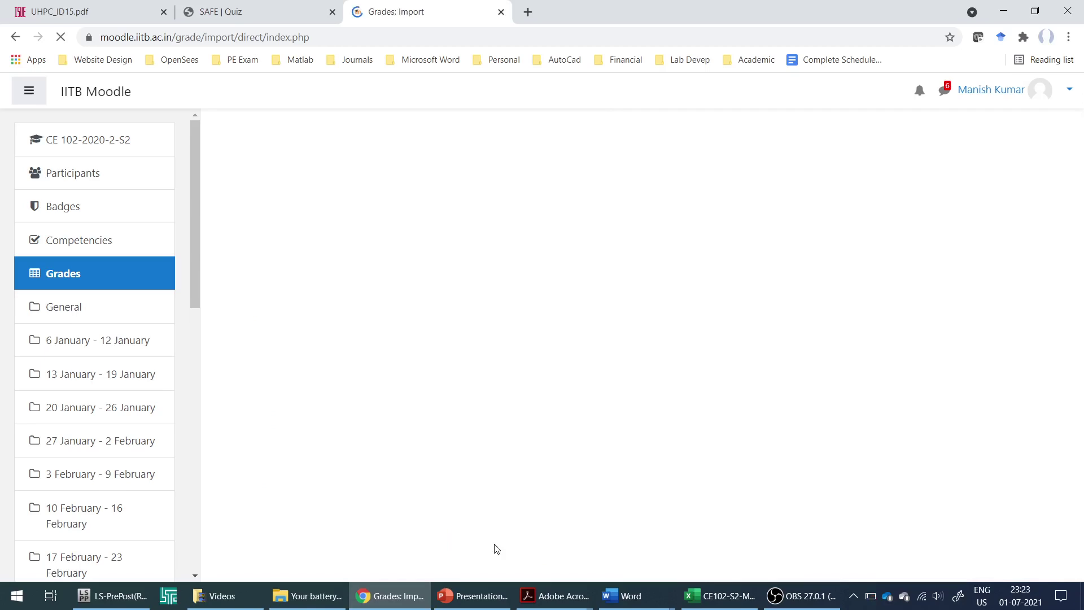
Step: Check the marks spreadsheet, then continue from the import success message to the grader report
{"action": "left_click", "coordinate": [751, 594]}
{"action": "left_click", "coordinate": [83, 112]}
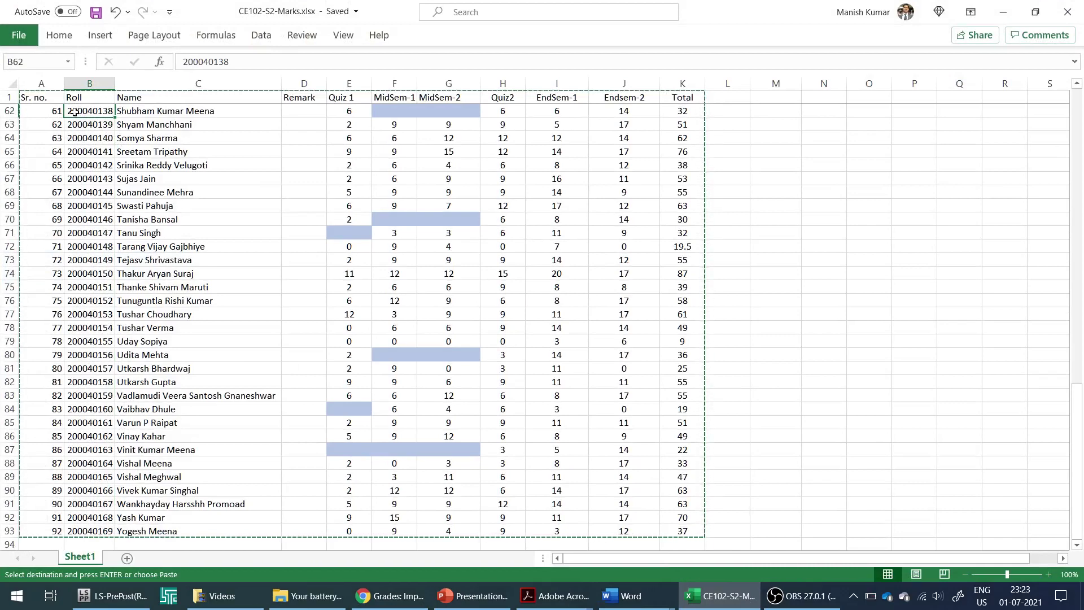
{"action": "left_click", "coordinate": [729, 600]}
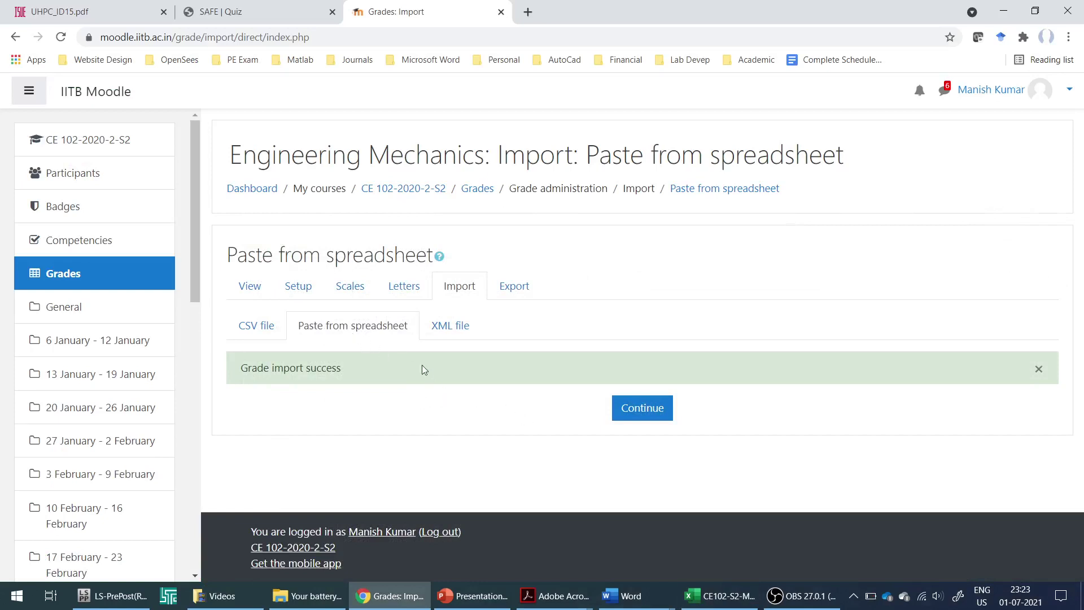
{"action": "left_click", "coordinate": [645, 405]}
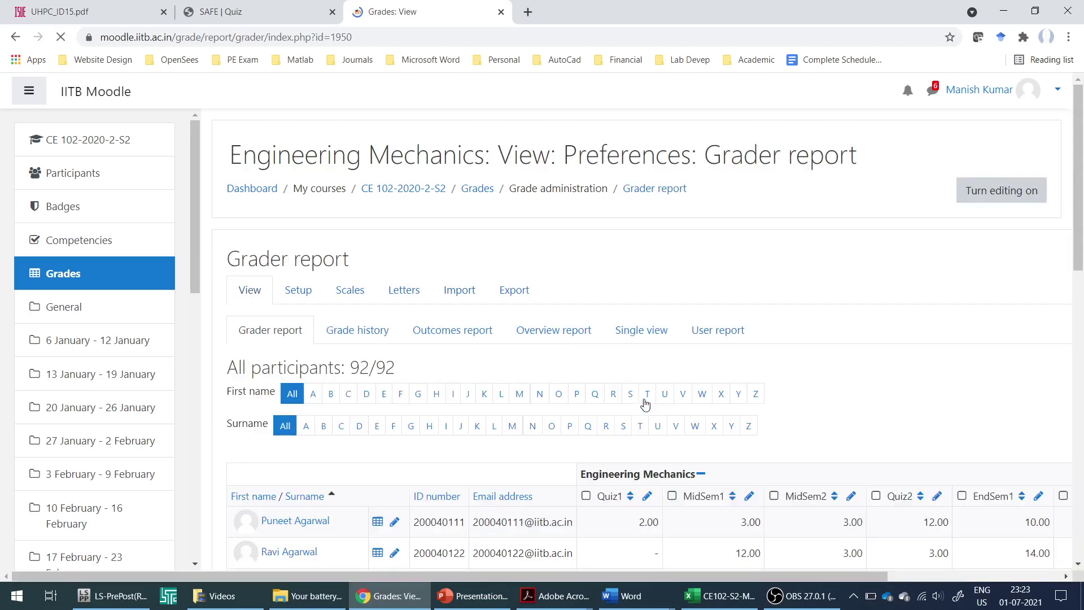
{"action": "scroll", "coordinate": [536, 462], "scroll_direction": "down", "scroll_amount": 3}
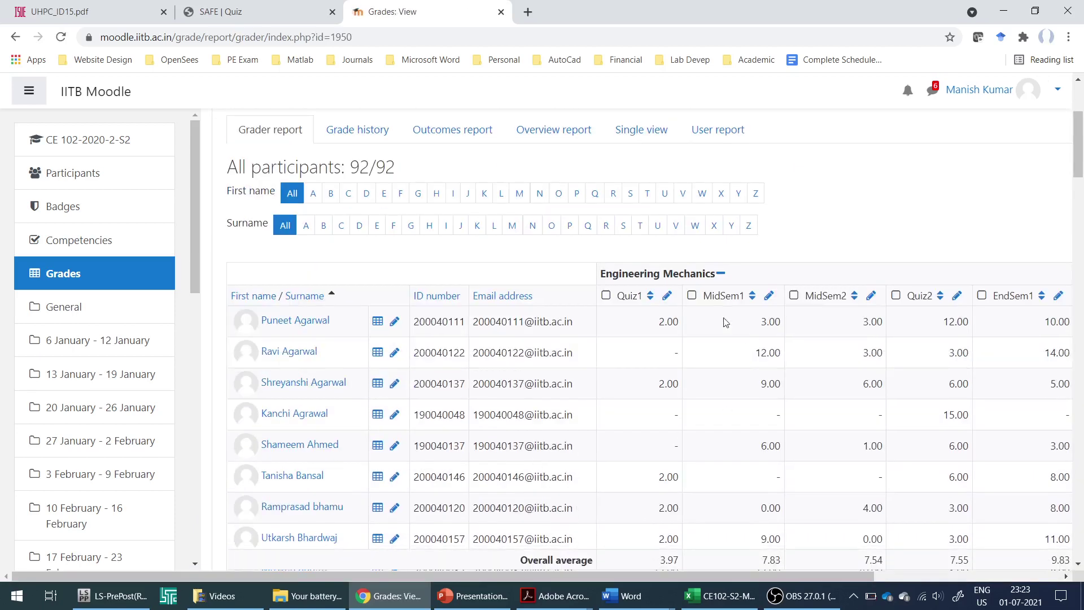
{"action": "left_click_drag", "start_coordinate": [648, 577], "coordinate": [876, 578]}
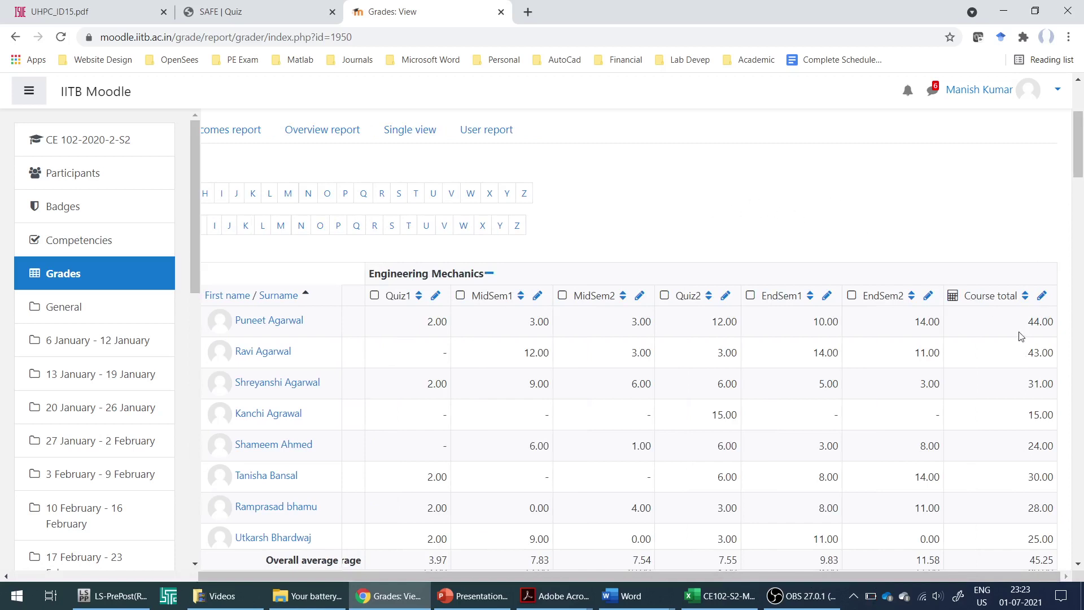
{"action": "scroll", "coordinate": [995, 394], "scroll_direction": "down", "scroll_amount": 1}
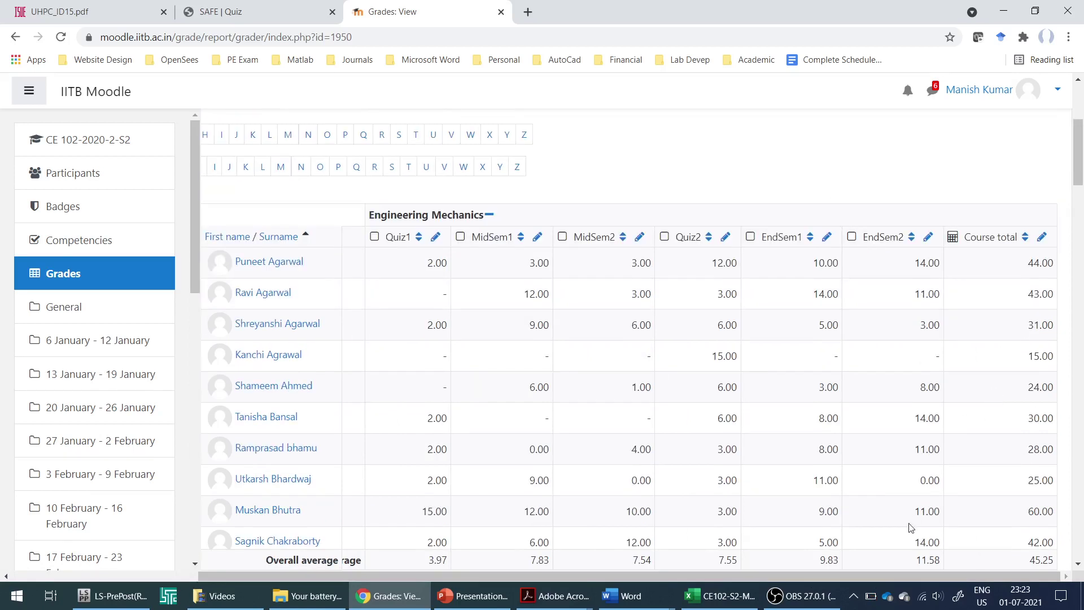
{"action": "left_click_drag", "start_coordinate": [887, 577], "coordinate": [715, 591]}
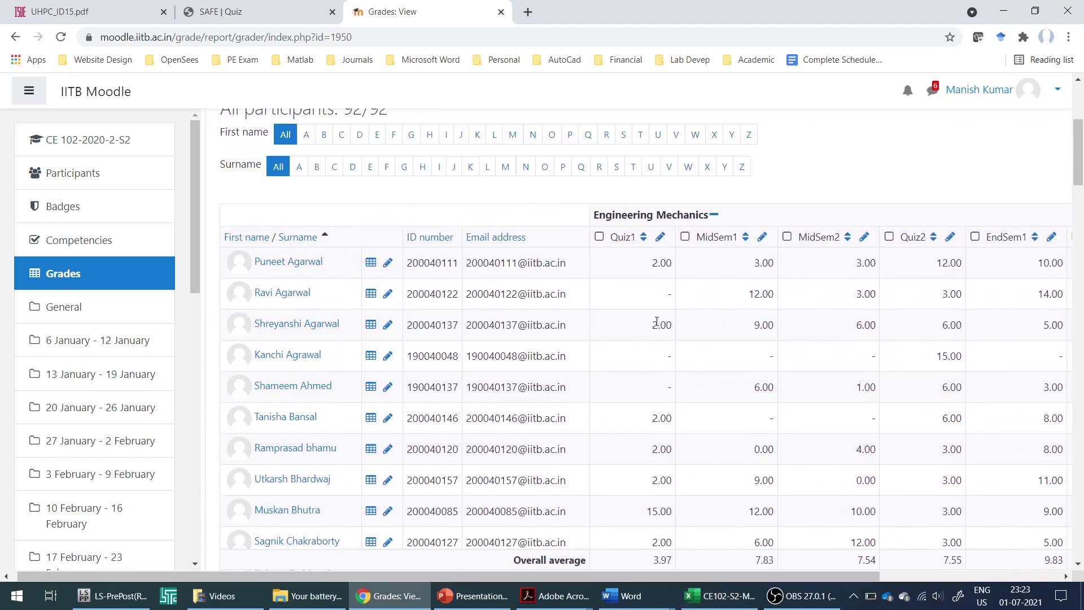
{"action": "scroll", "coordinate": [656, 321], "scroll_direction": "up", "scroll_amount": 5}
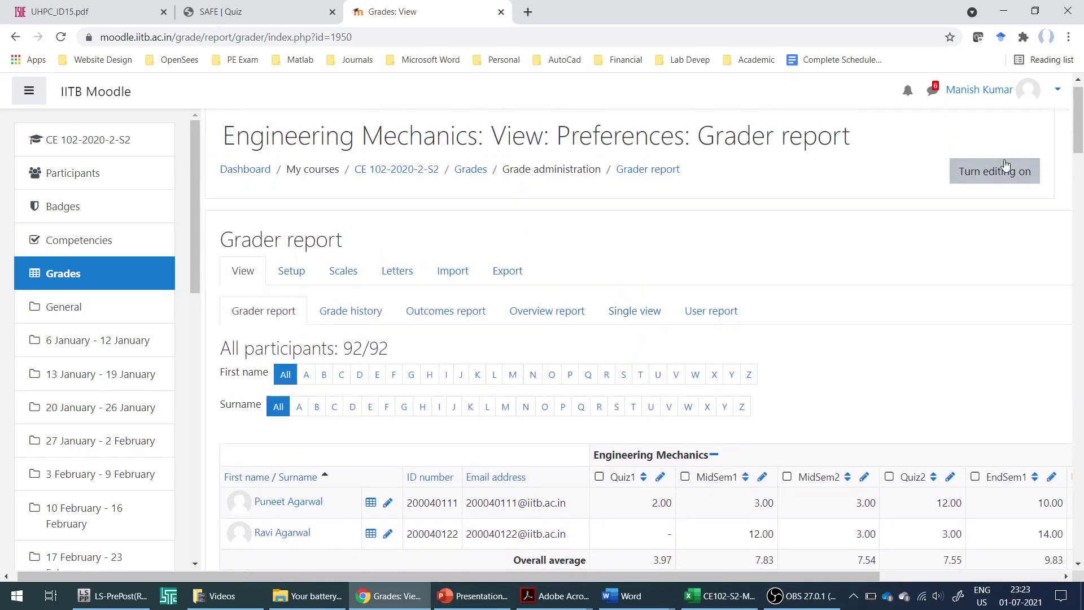
Step: Turn editing on in the grader report and scroll through the editable grade boxes
{"action": "left_click", "coordinate": [1005, 165]}
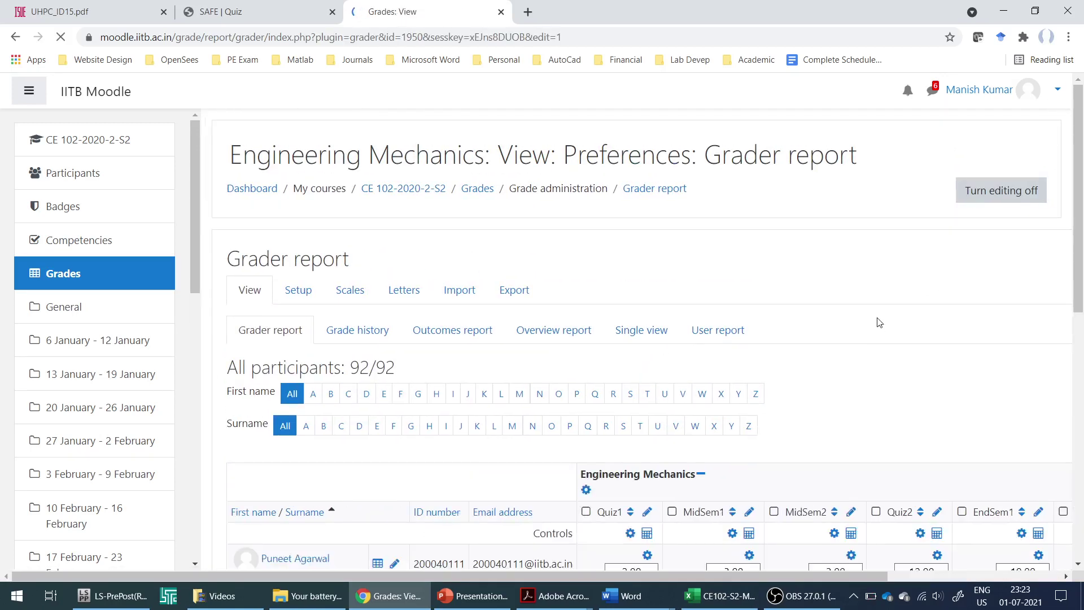
{"action": "scroll", "coordinate": [646, 329], "scroll_direction": "down", "scroll_amount": 5}
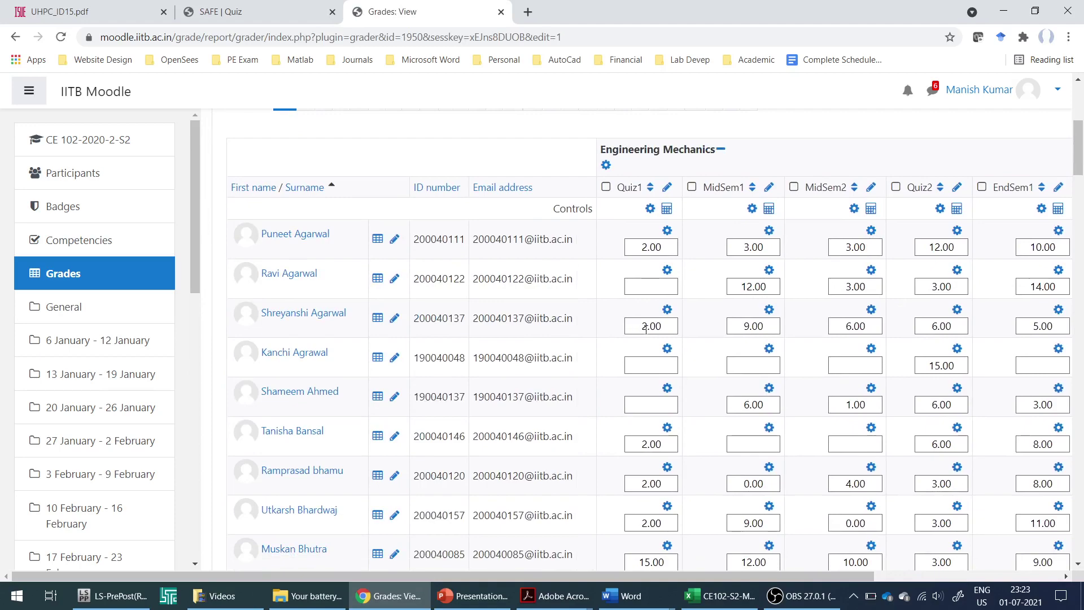
{"action": "scroll", "coordinate": [646, 333], "scroll_direction": "up", "scroll_amount": 5}
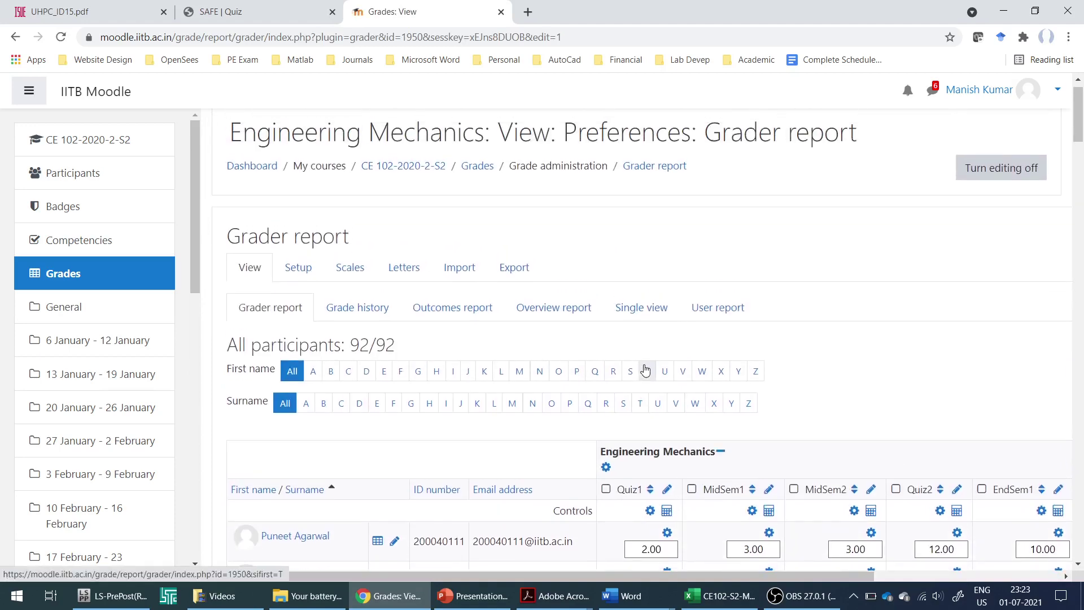
{"action": "scroll", "coordinate": [645, 370], "scroll_direction": "down", "scroll_amount": 20}
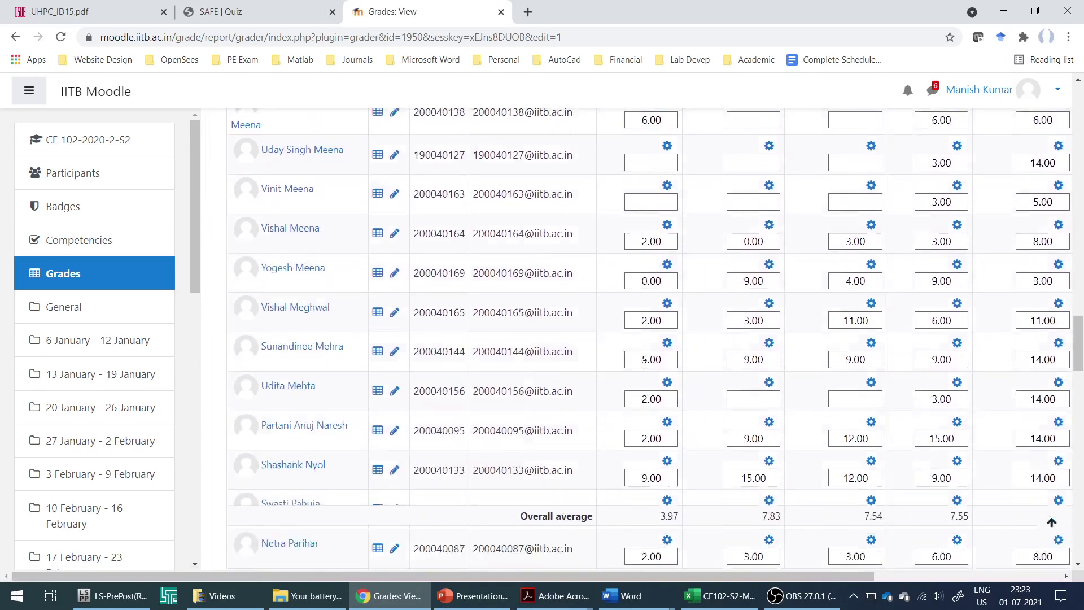
{"action": "scroll", "coordinate": [646, 370], "scroll_direction": "down", "scroll_amount": 20}
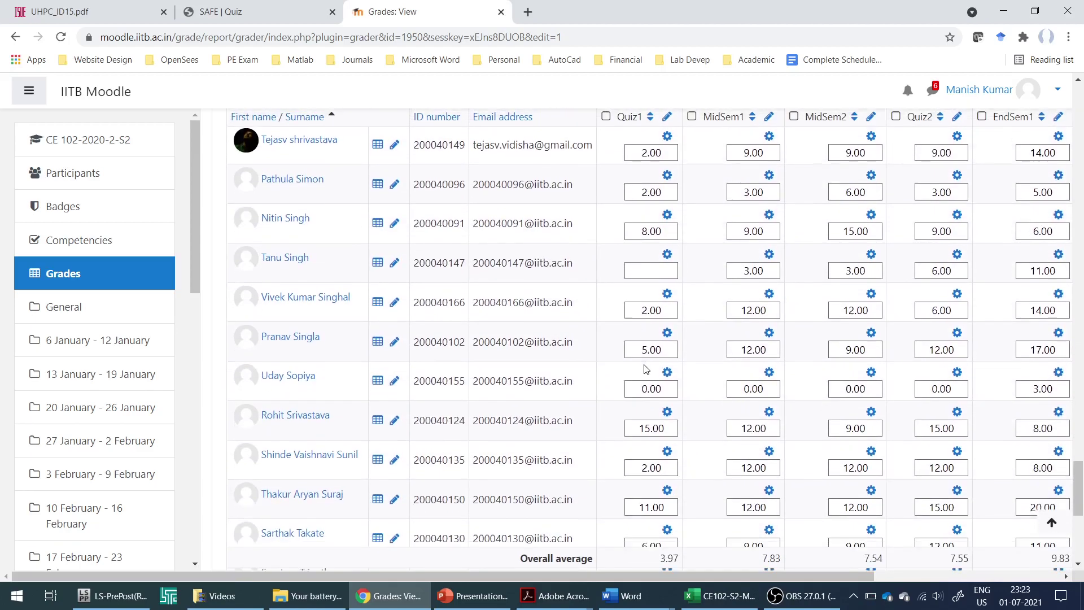